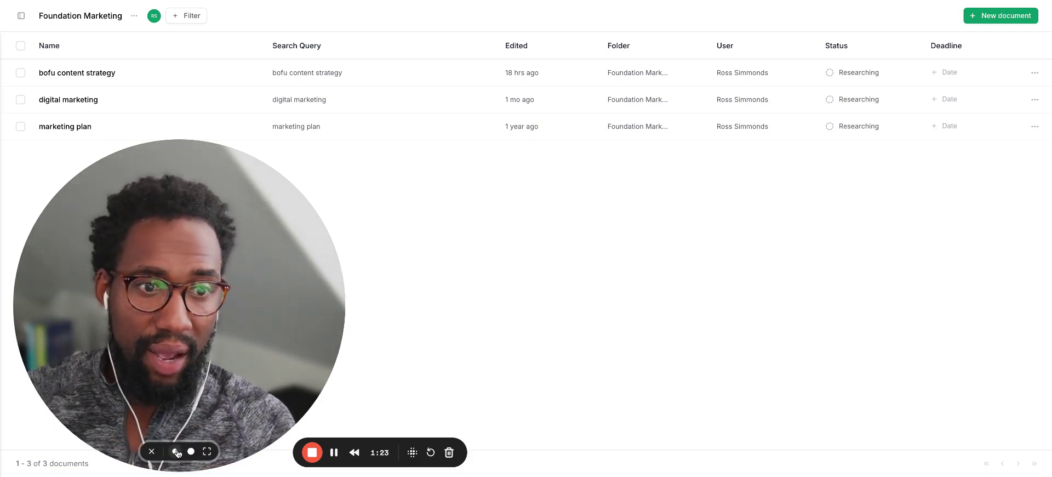
# Create a new SEO Workflow document with 'digital PR' as the search query.
pyautogui.click(171, 450)
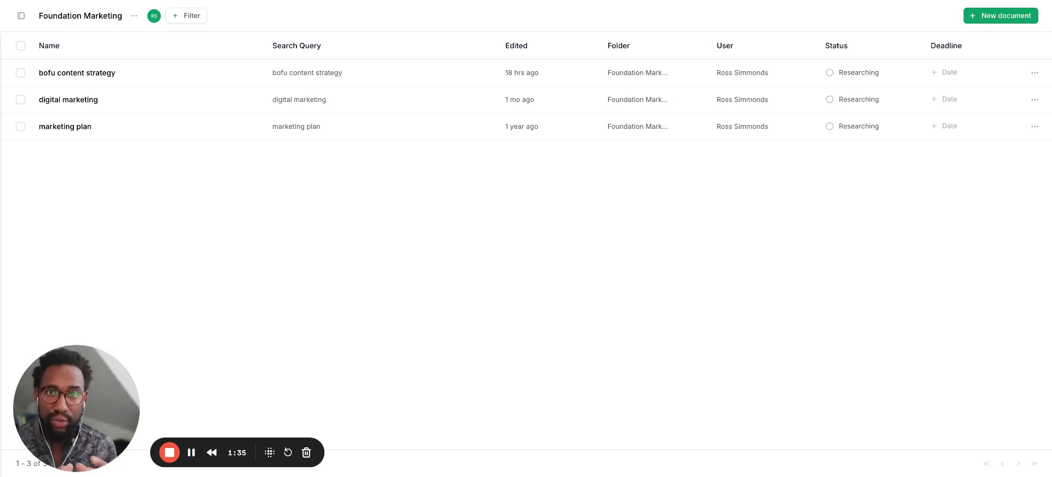
pyautogui.click(1005, 17)
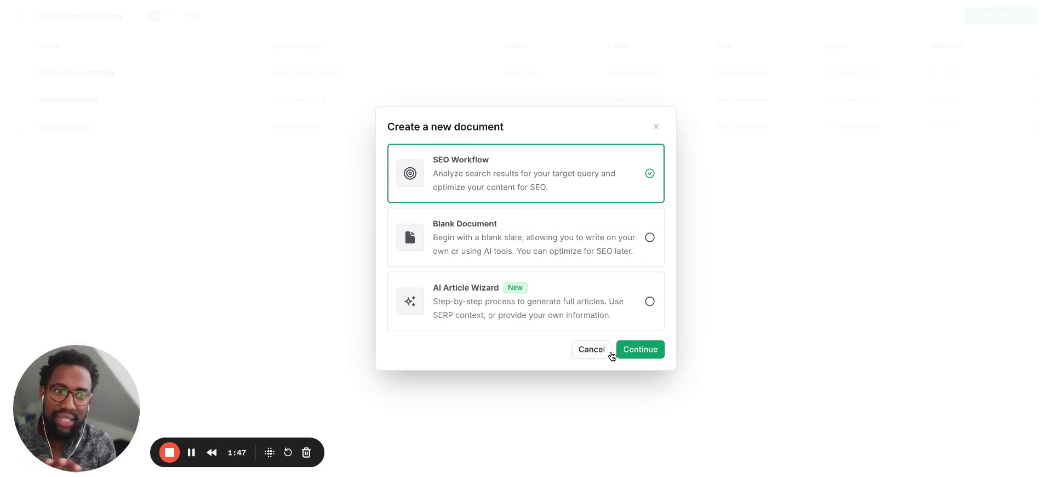
pyautogui.click(649, 351)
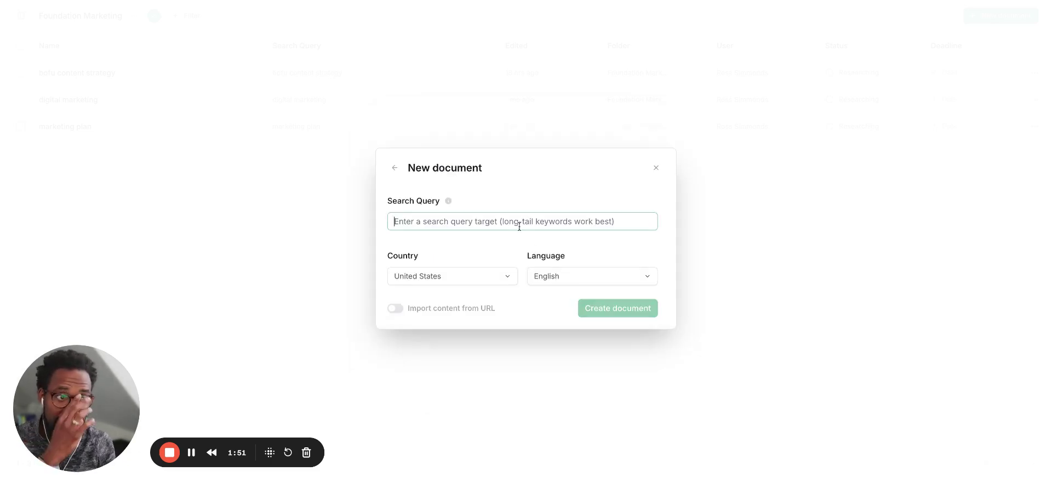
pyautogui.write('digital PR')
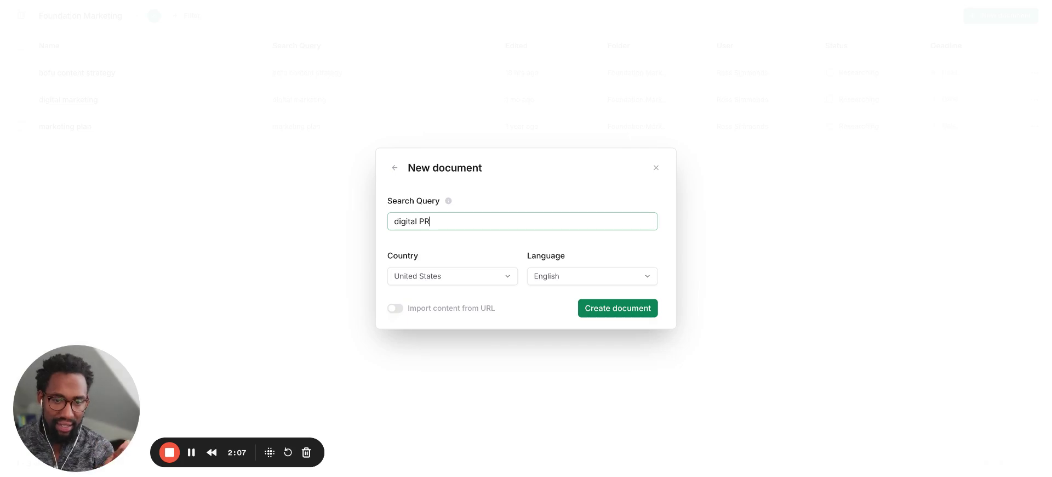
pyautogui.press('Return')
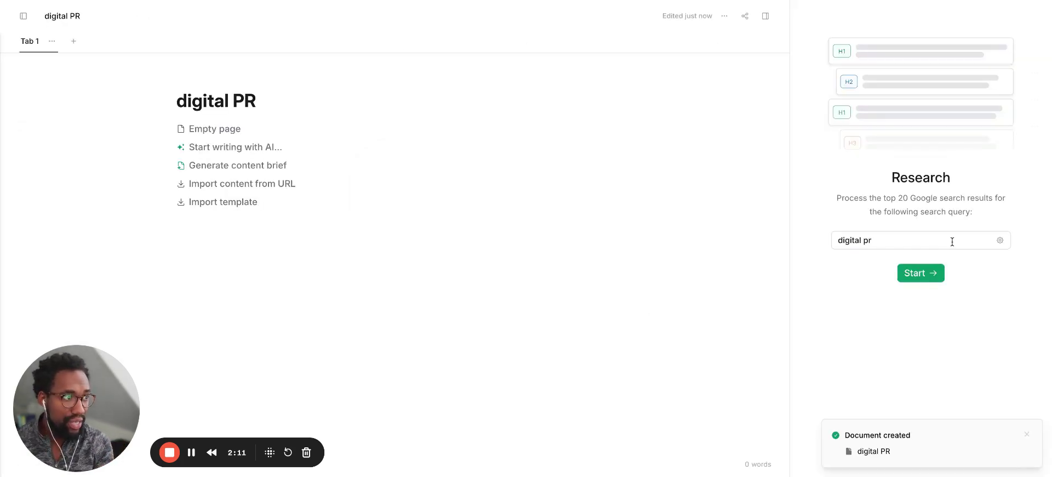
# Research the top 20 Google results for 'digital pr' and browse their headings and questions.
pyautogui.click(925, 272)
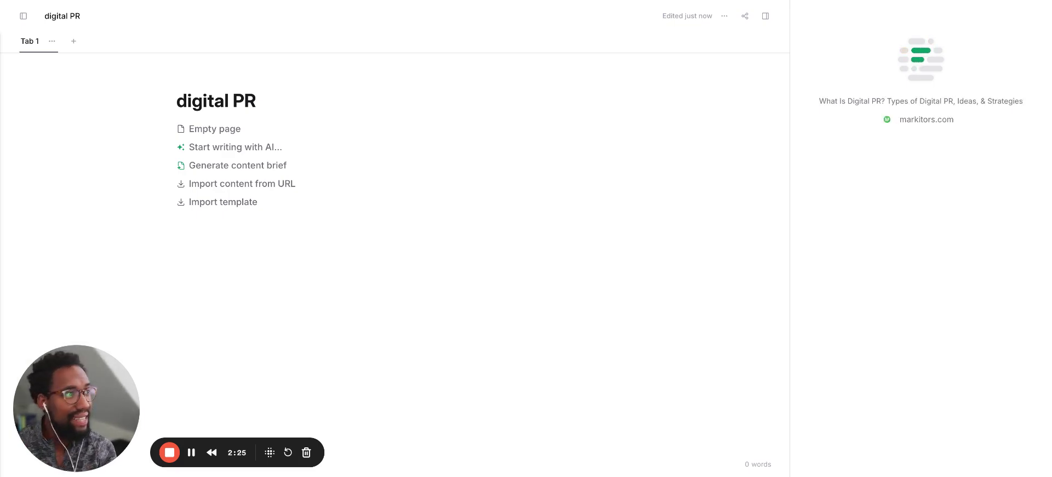
pyautogui.moveTo(89, 455)
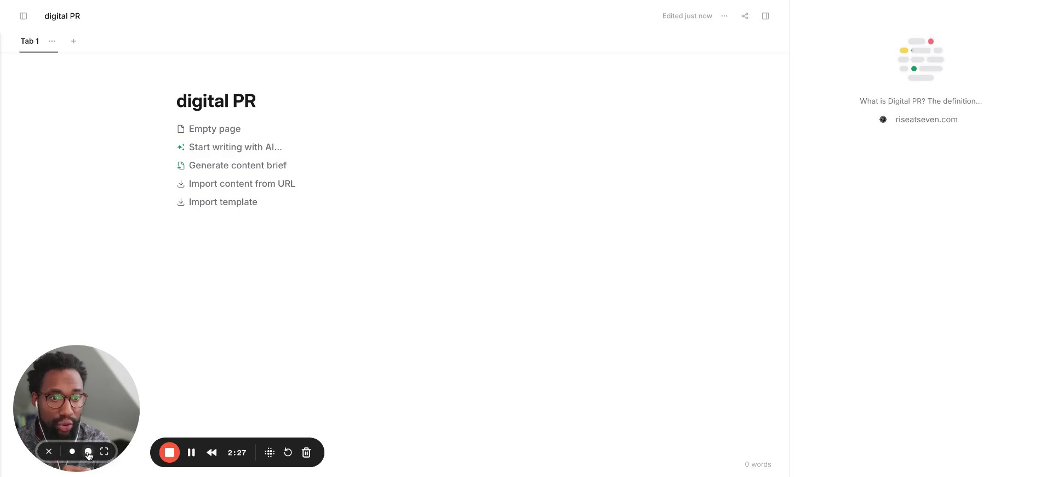
pyautogui.moveTo(89, 455); pyautogui.dragTo(694, 156)
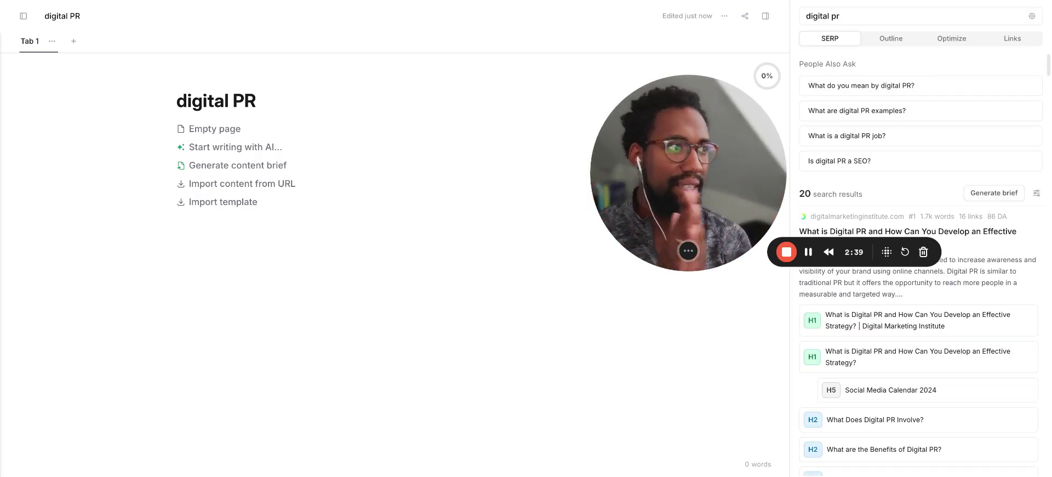
pyautogui.moveTo(694, 159); pyautogui.dragTo(103, 338)
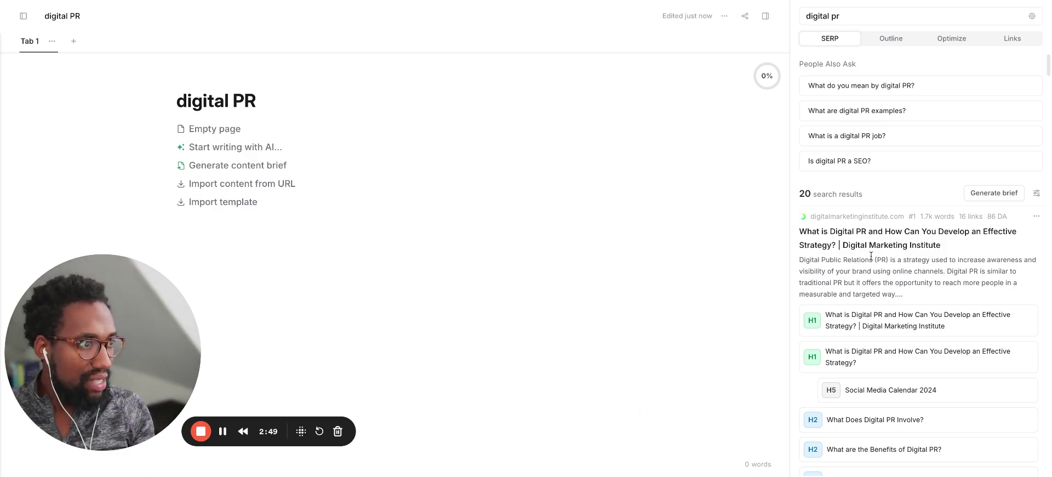
pyautogui.scroll(-1, 931, 236)
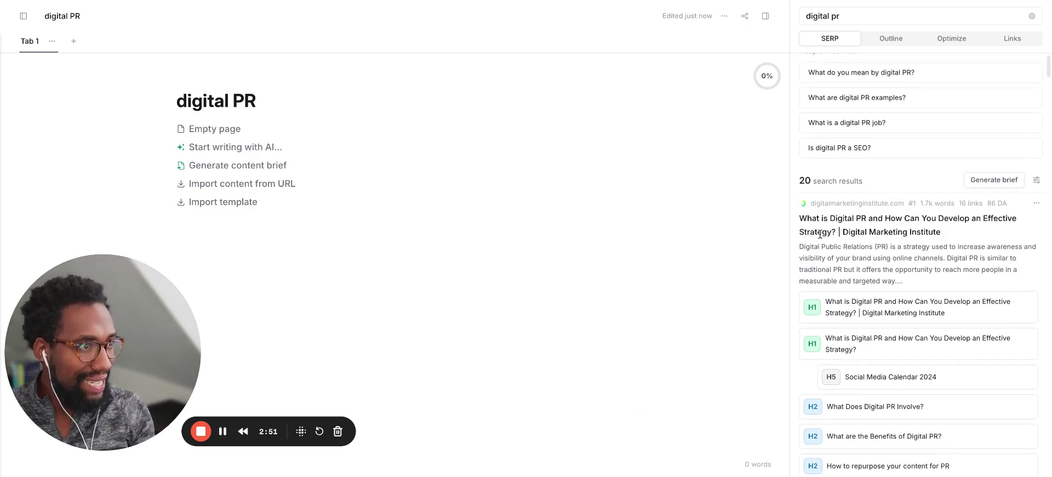
pyautogui.scroll(1, 939, 230)
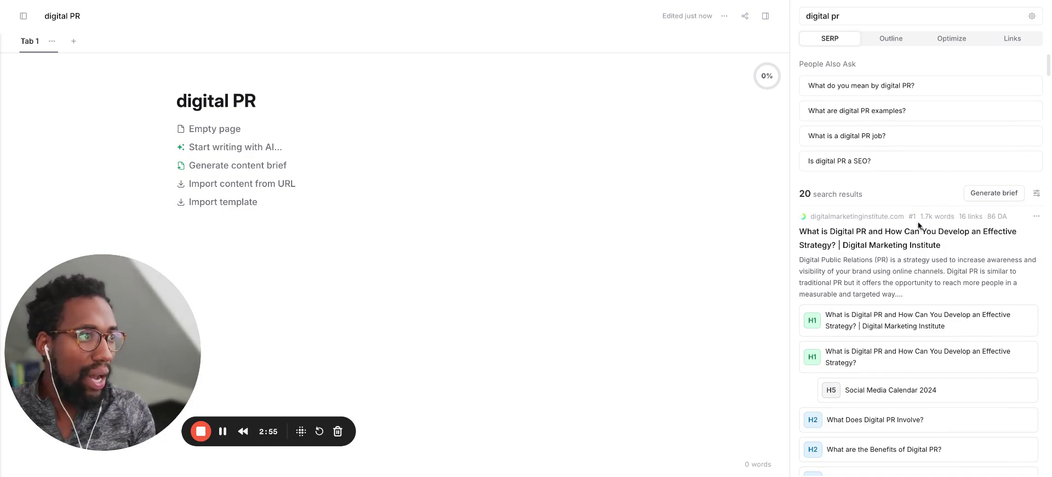
pyautogui.scroll(-1, 907, 252)
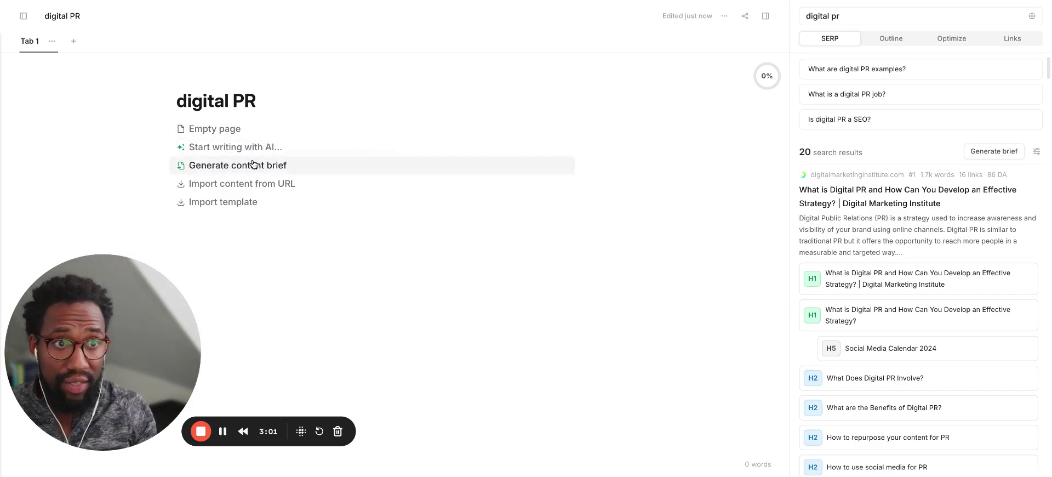
pyautogui.scroll(-20, 902, 314)
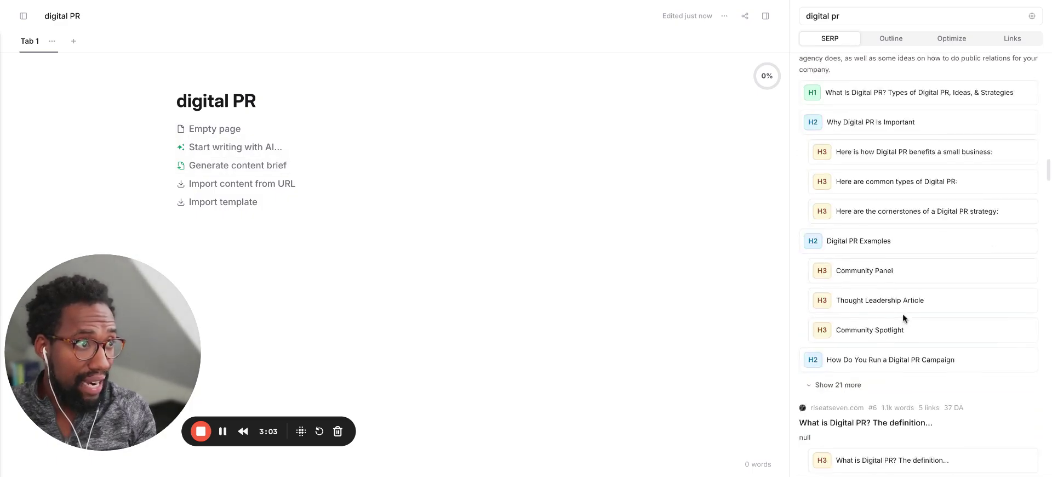
pyautogui.scroll(-10, 902, 313)
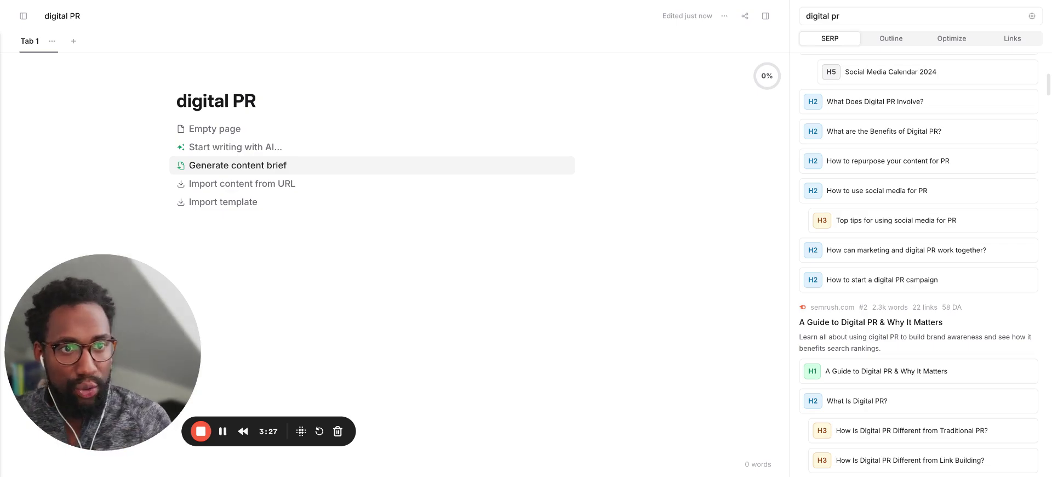
# Generate a content brief with the Questions section included and preview it.
pyautogui.press('Return')
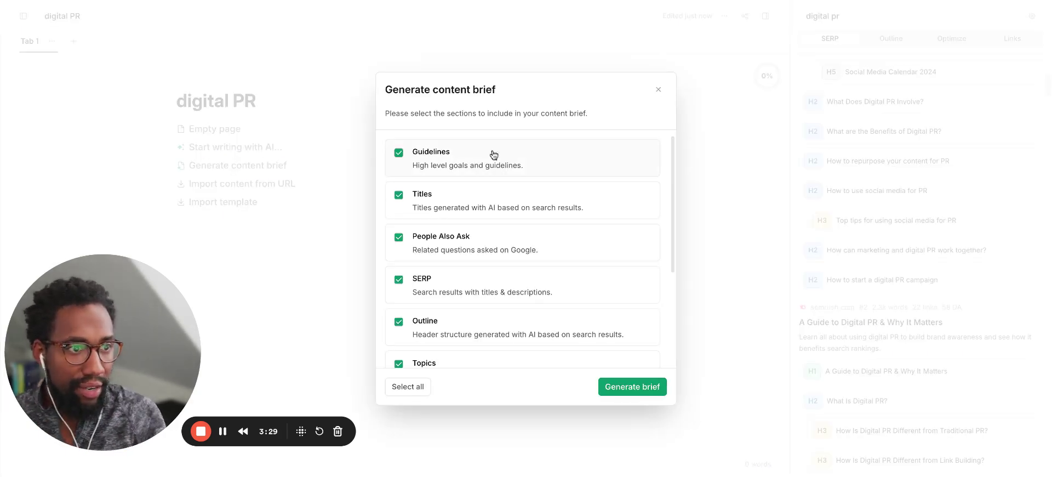
pyautogui.scroll(-3, 521, 248)
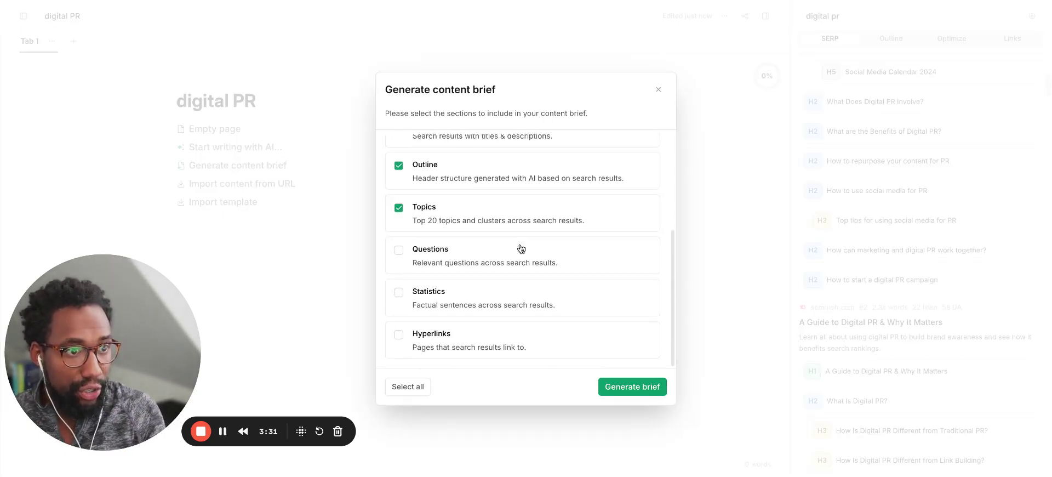
pyautogui.click(542, 269)
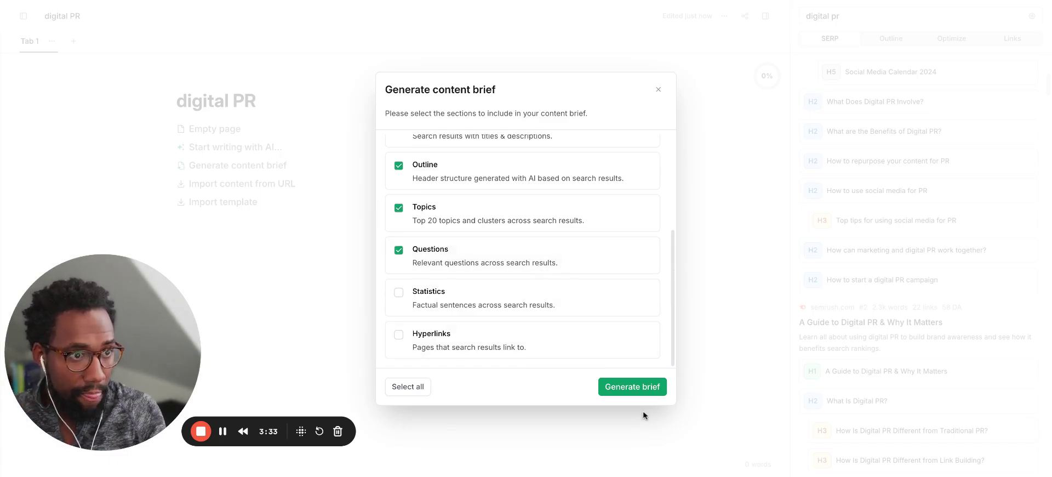
pyautogui.click(636, 387)
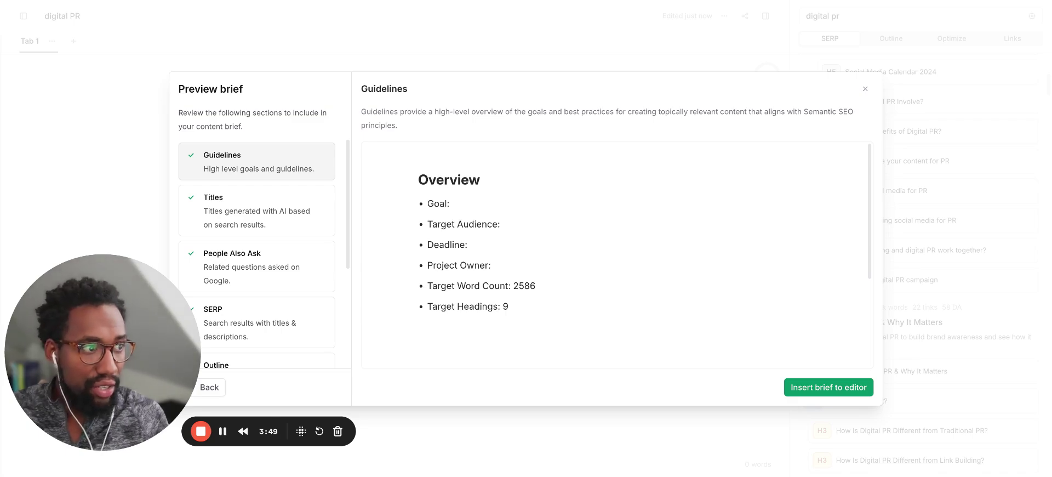
pyautogui.scroll(-3, 802, 308)
pyautogui.scroll(3, 759, 302)
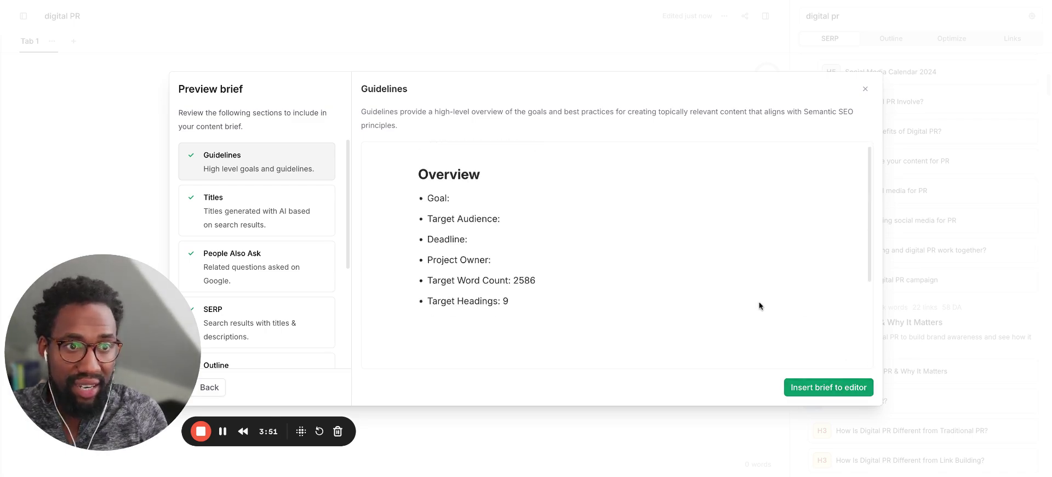
# Insert the previewed brief into the editor and scroll through it.
pyautogui.click(820, 387)
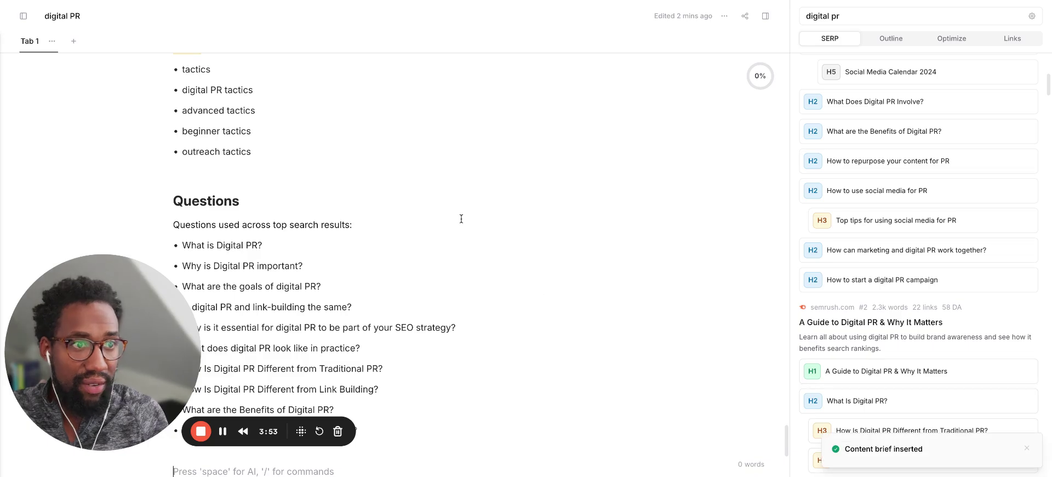
pyautogui.scroll(-4, 459, 215)
pyautogui.scroll(10, 459, 216)
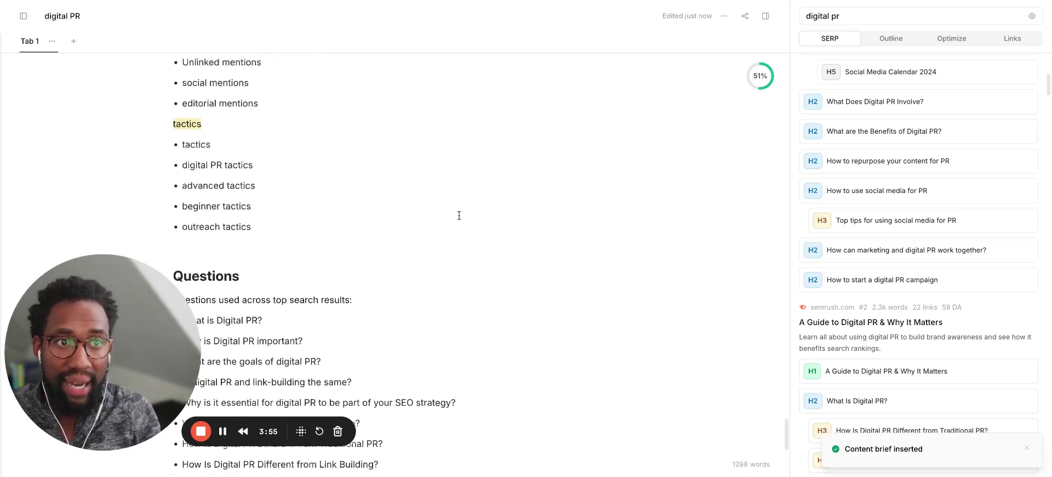
pyautogui.scroll(15, 460, 215)
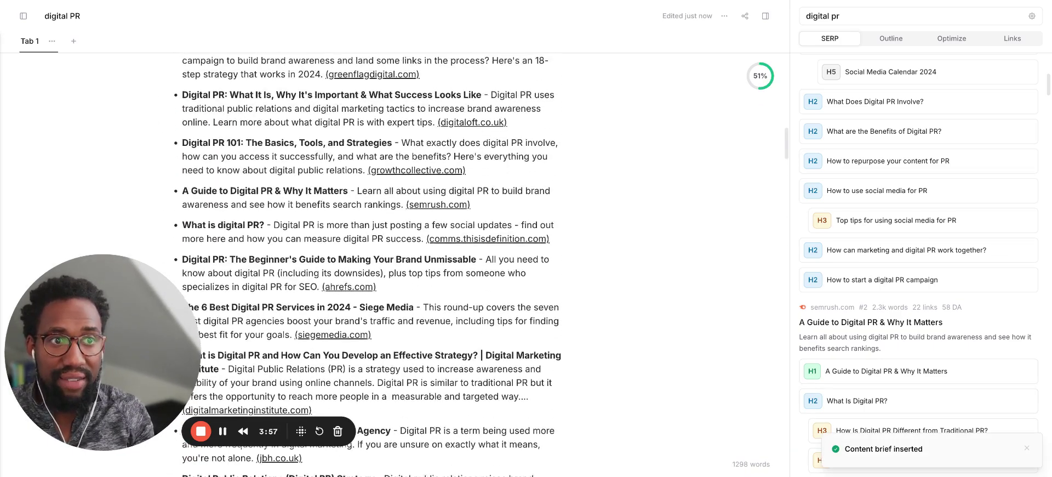
pyautogui.scroll(1, 459, 216)
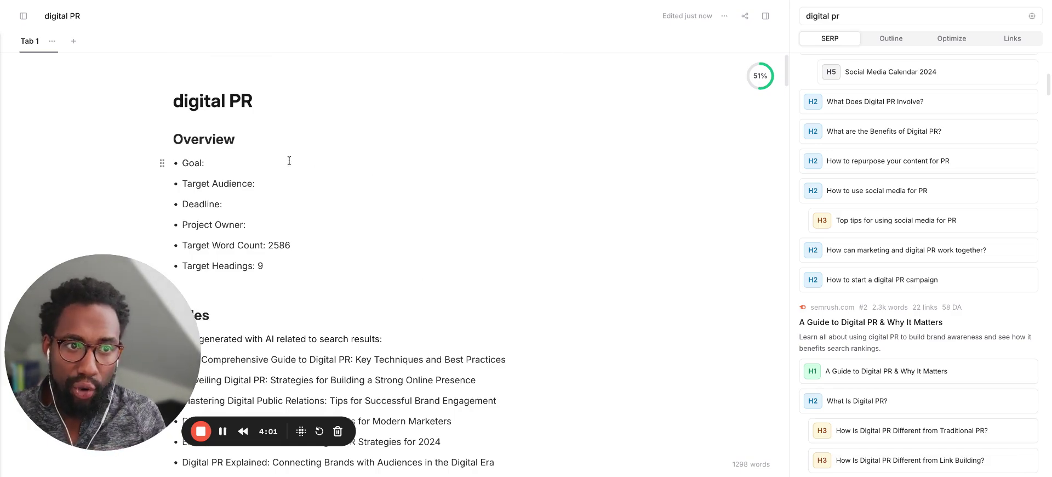
pyautogui.scroll(-5, 343, 219)
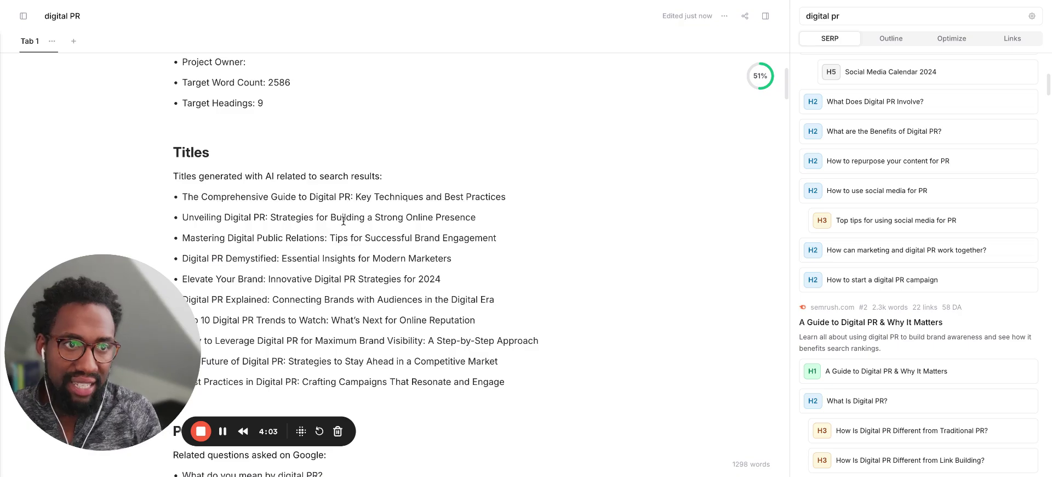
pyautogui.scroll(-4, 343, 221)
pyautogui.scroll(-10, 343, 221)
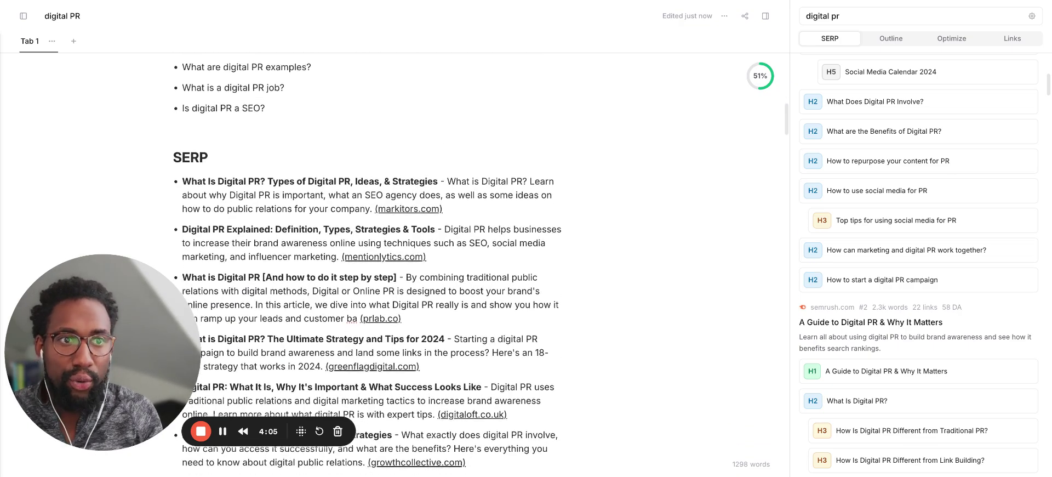
pyautogui.scroll(-15, 367, 263)
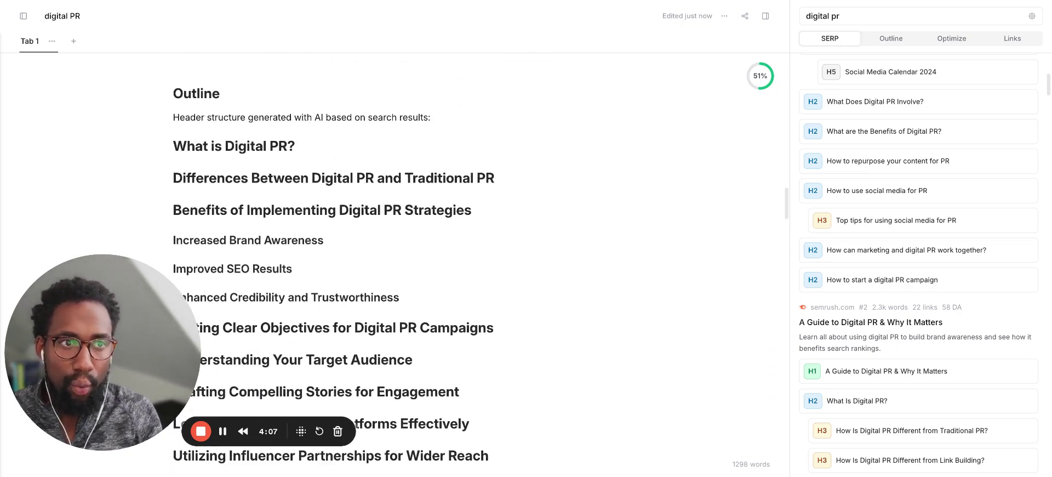
pyautogui.scroll(1, 253, 116)
pyautogui.scroll(-2, 291, 209)
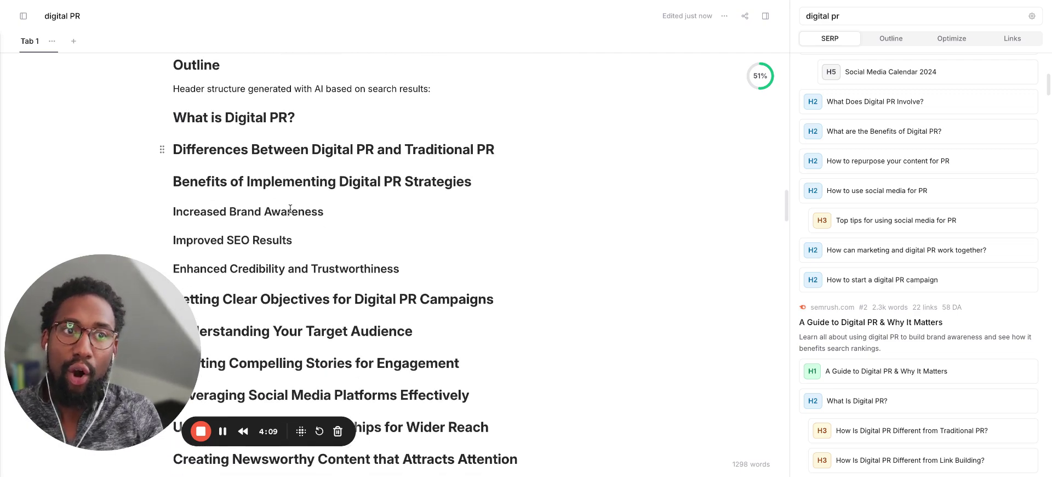
# Review the brief from 'What is Digital PR?' through its outline, Top 20 Topics and Topic Clusters.
pyautogui.click(320, 120)
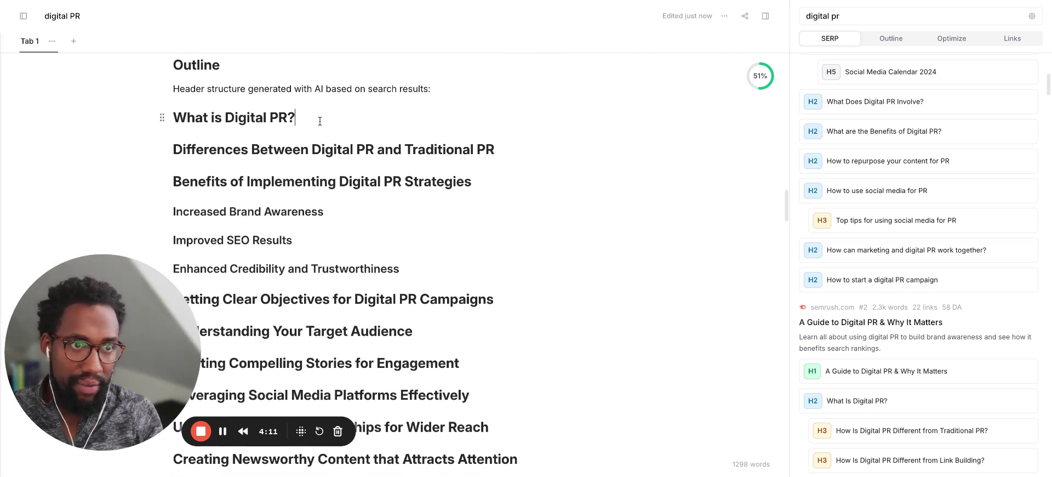
pyautogui.scroll(-1, 312, 196)
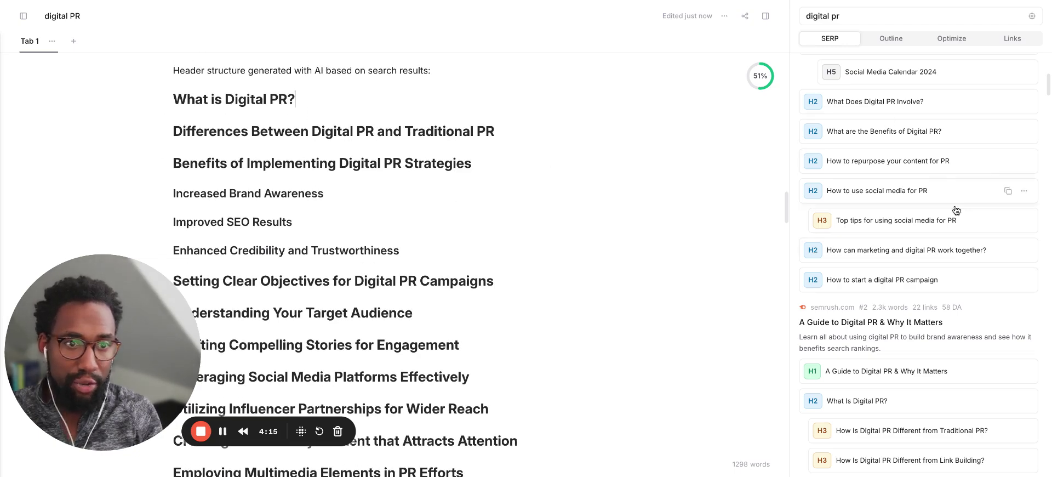
pyautogui.scroll(6, 830, 215)
pyautogui.scroll(-2, 831, 215)
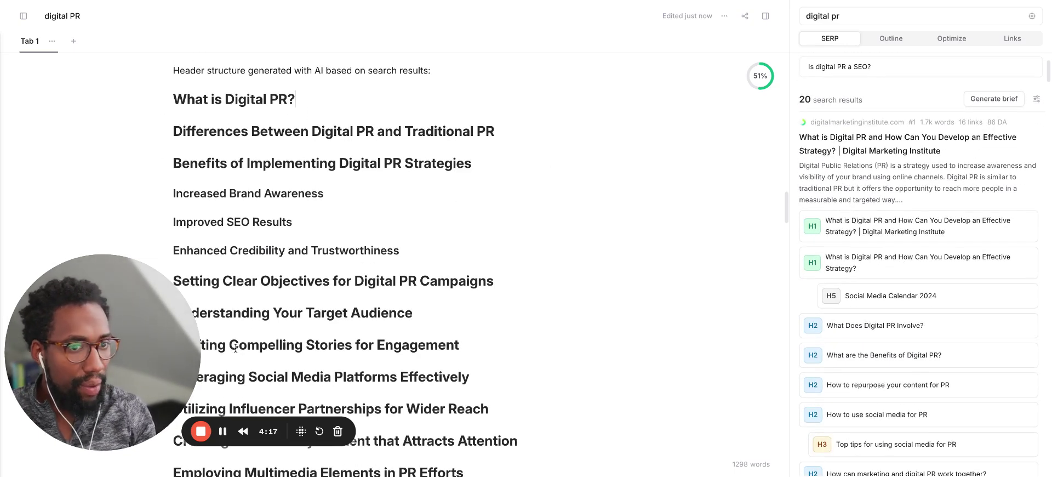
pyautogui.moveTo(136, 340); pyautogui.dragTo(701, 208)
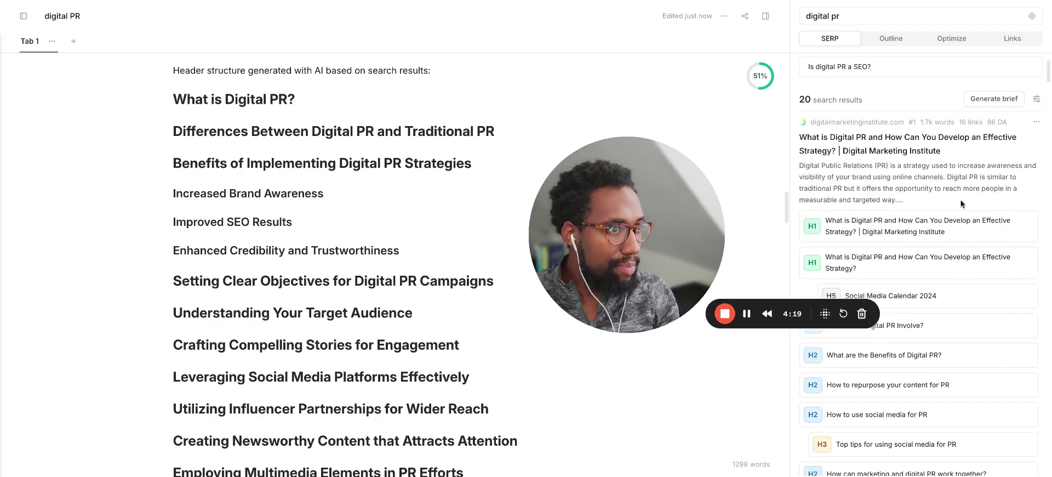
pyautogui.scroll(-5, 961, 197)
pyautogui.scroll(4, 961, 197)
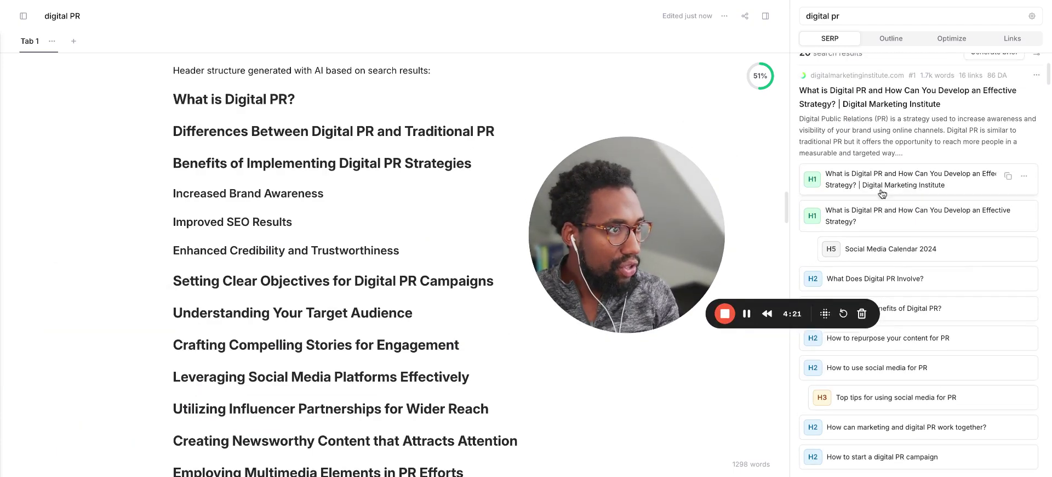
pyautogui.scroll(2, 859, 122)
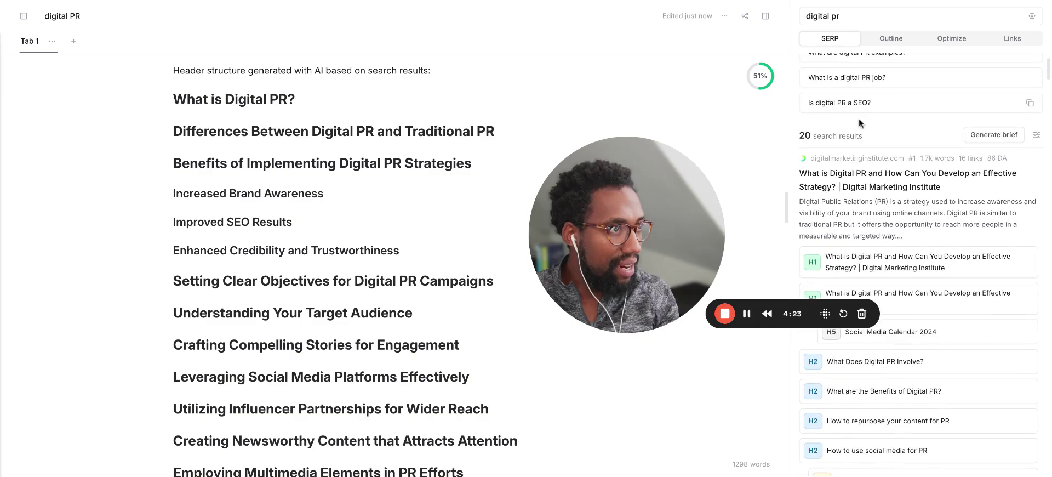
pyautogui.scroll(-3, 876, 170)
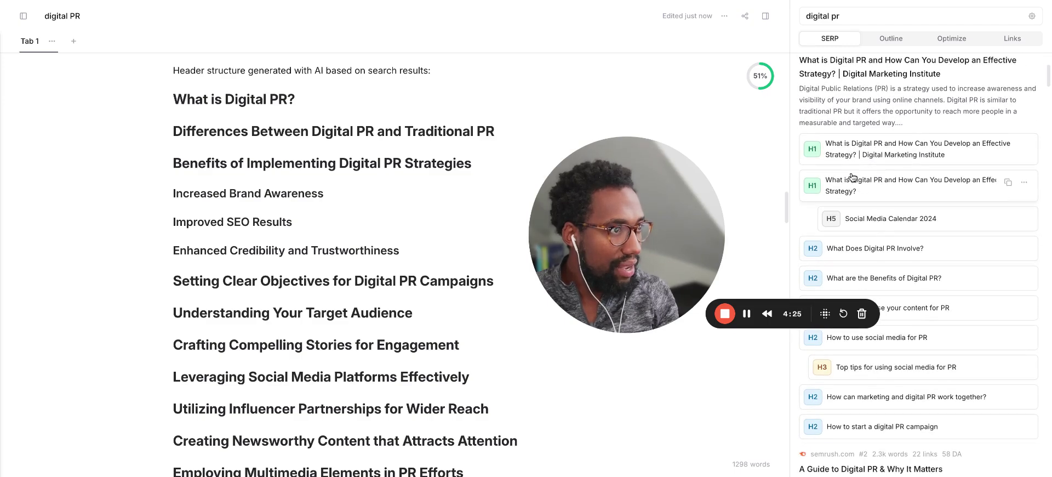
pyautogui.scroll(-10, 939, 214)
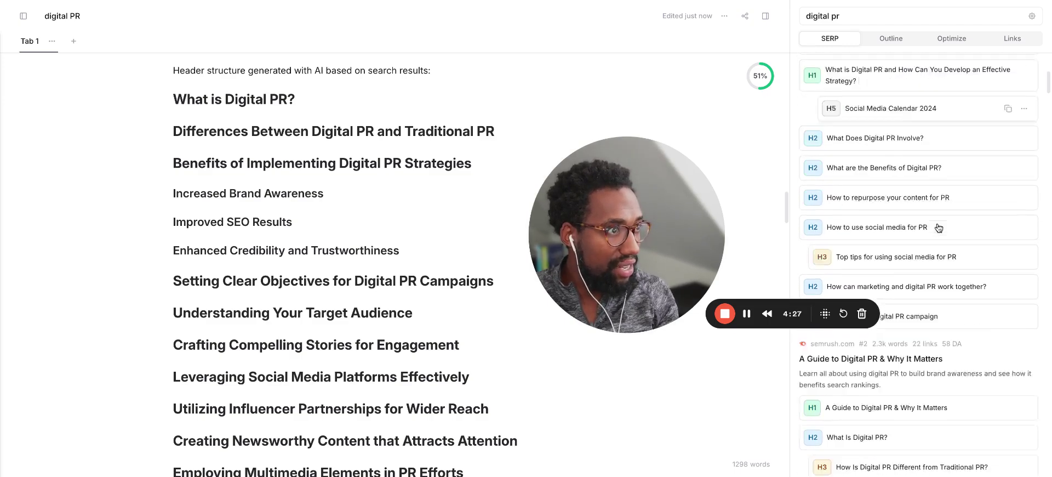
pyautogui.scroll(2, 939, 228)
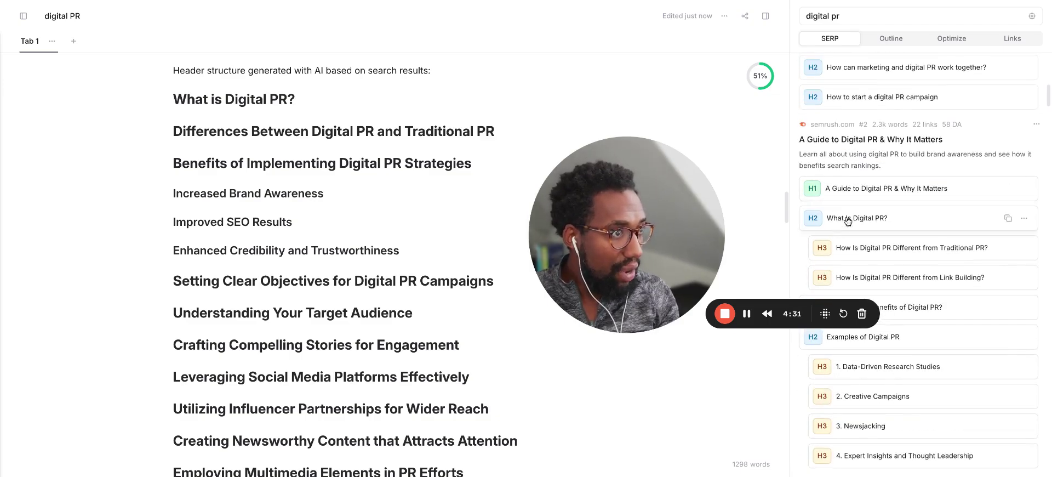
pyautogui.scroll(-1, 892, 229)
pyautogui.scroll(-10, 880, 211)
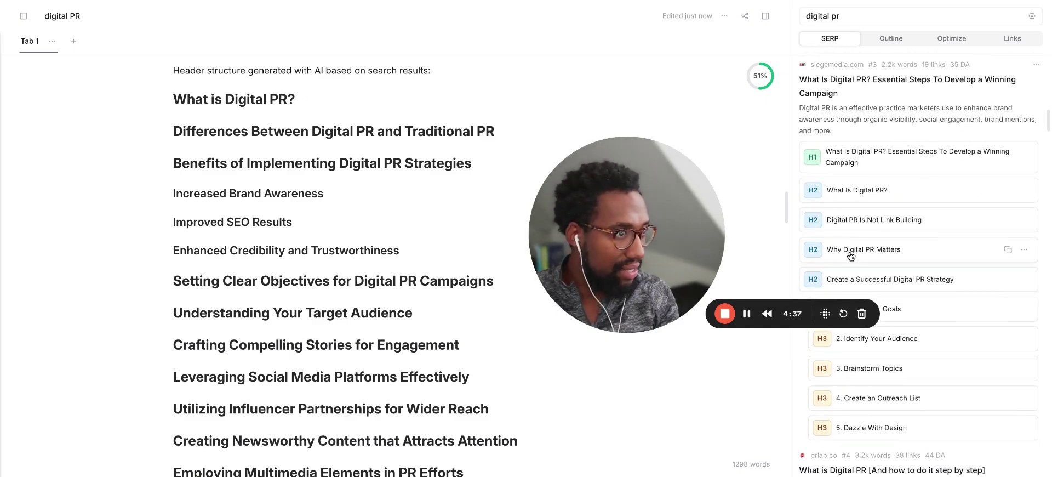
pyautogui.scroll(-1, 850, 256)
pyautogui.scroll(-3, 835, 212)
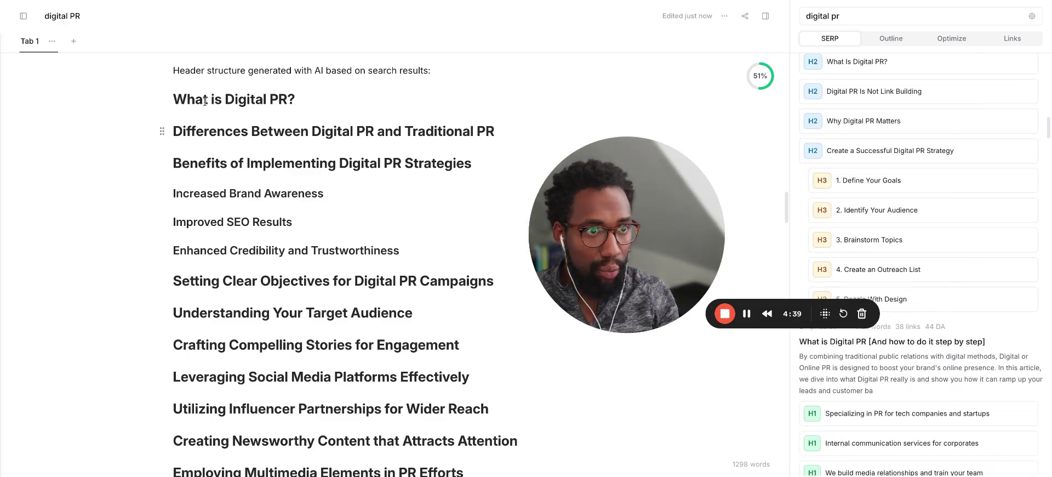
pyautogui.scroll(-8, 328, 415)
pyautogui.scroll(6, 328, 425)
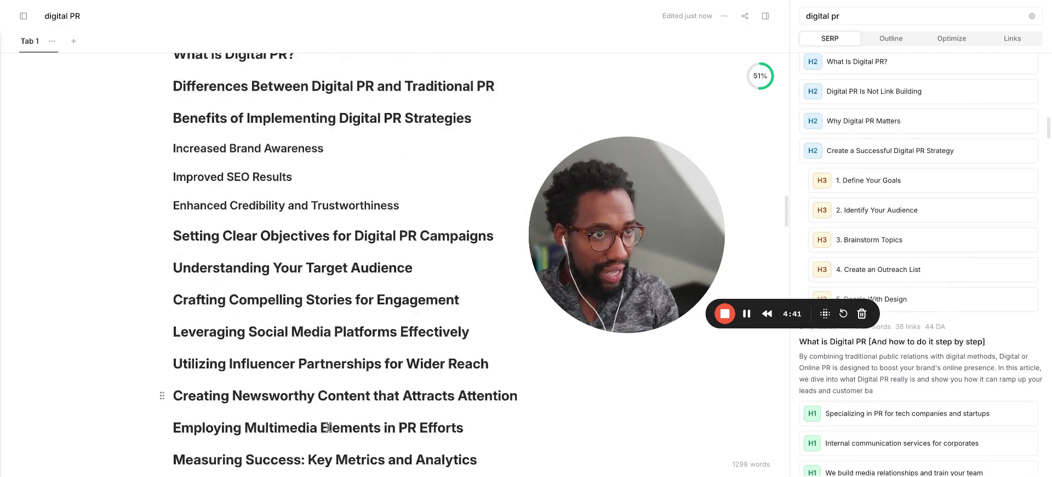
pyautogui.scroll(-2, 328, 426)
pyautogui.scroll(-3, 328, 426)
pyautogui.scroll(1, 327, 427)
pyautogui.scroll(-3, 328, 427)
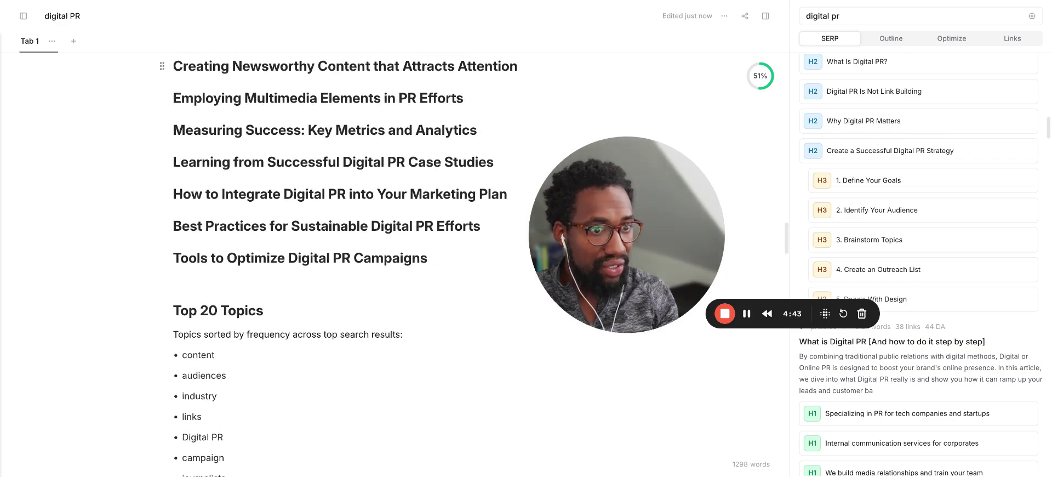
pyautogui.scroll(-3, 260, 380)
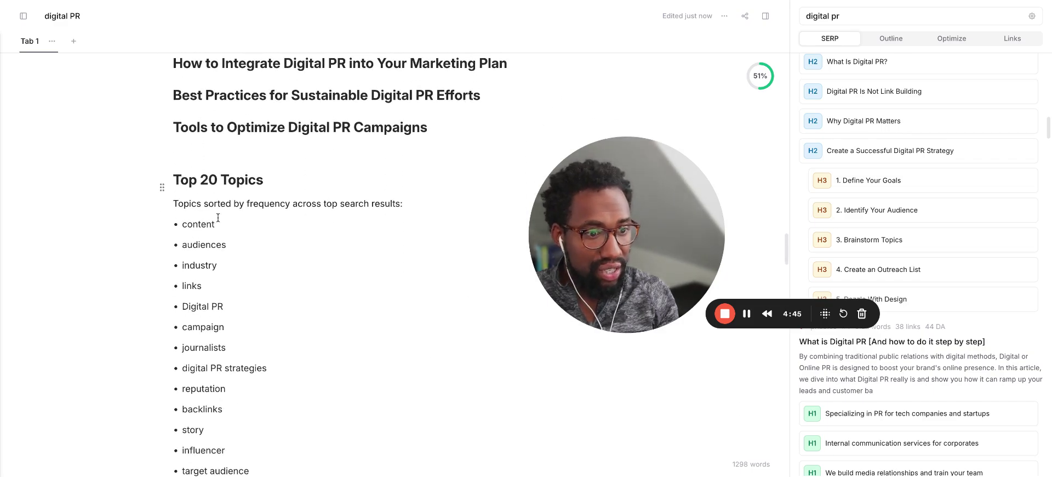
pyautogui.scroll(-10, 261, 380)
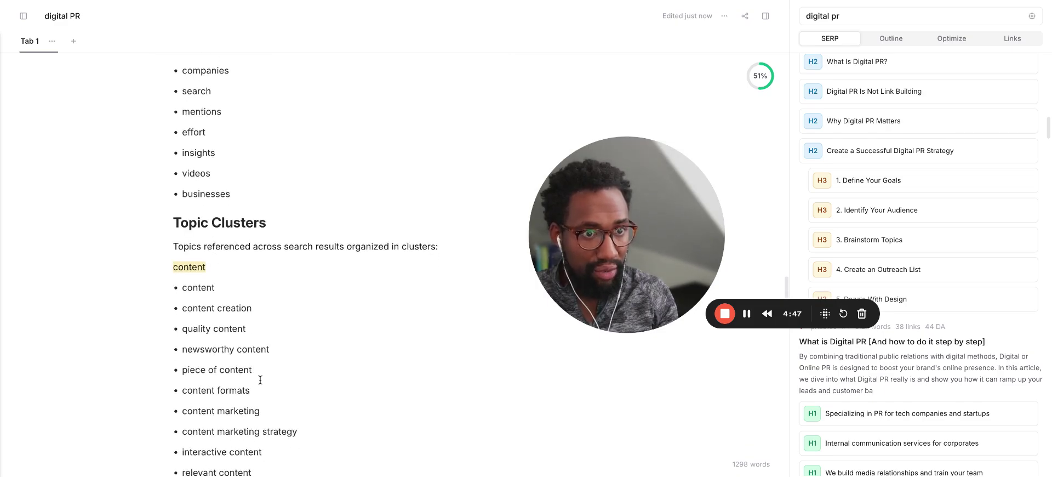
pyautogui.scroll(-9, 210, 290)
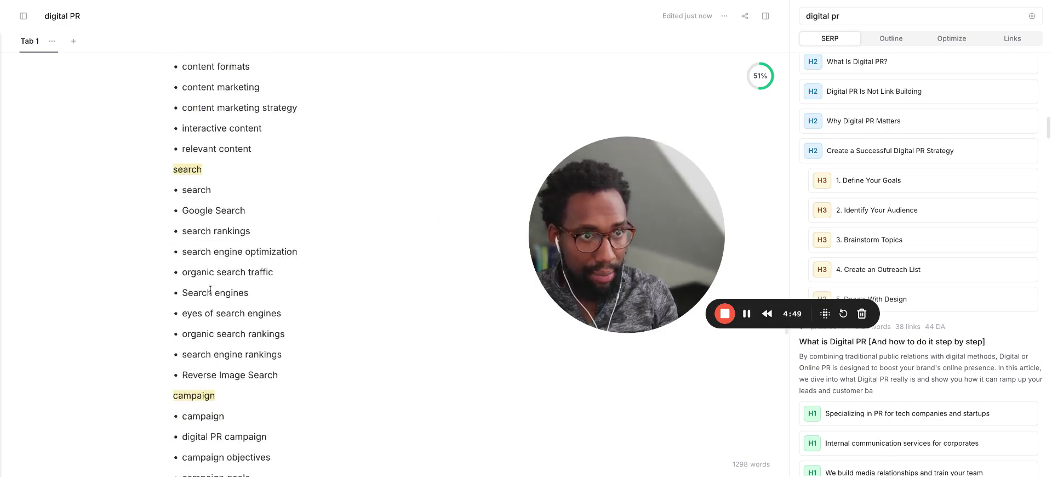
pyautogui.scroll(12, 210, 290)
pyautogui.scroll(20, 339, 263)
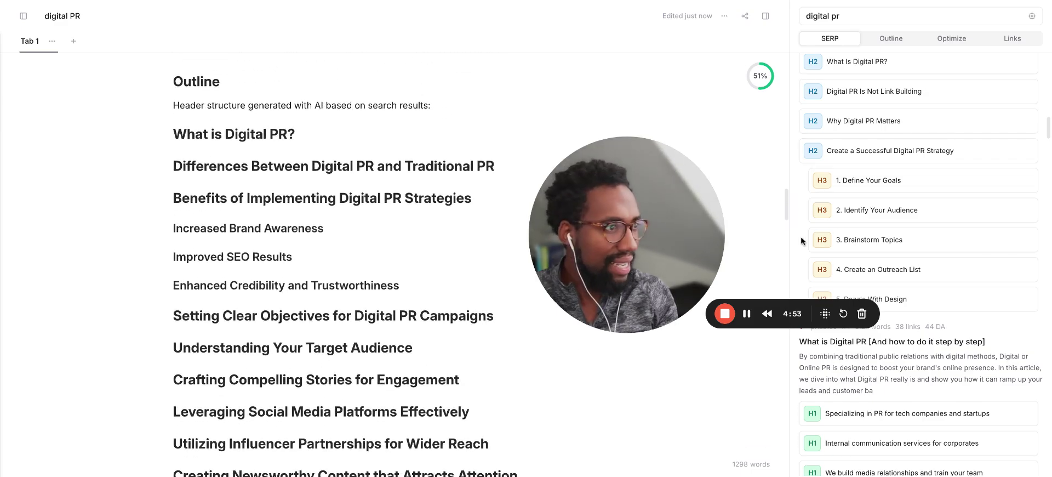
pyautogui.scroll(-15, 813, 240)
pyautogui.scroll(-5, 814, 240)
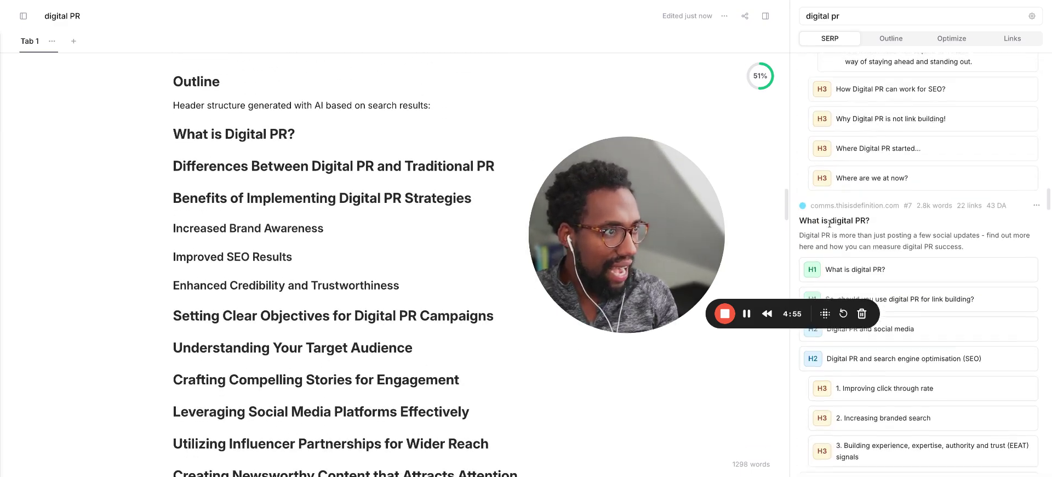
pyautogui.moveTo(642, 281); pyautogui.dragTo(117, 420)
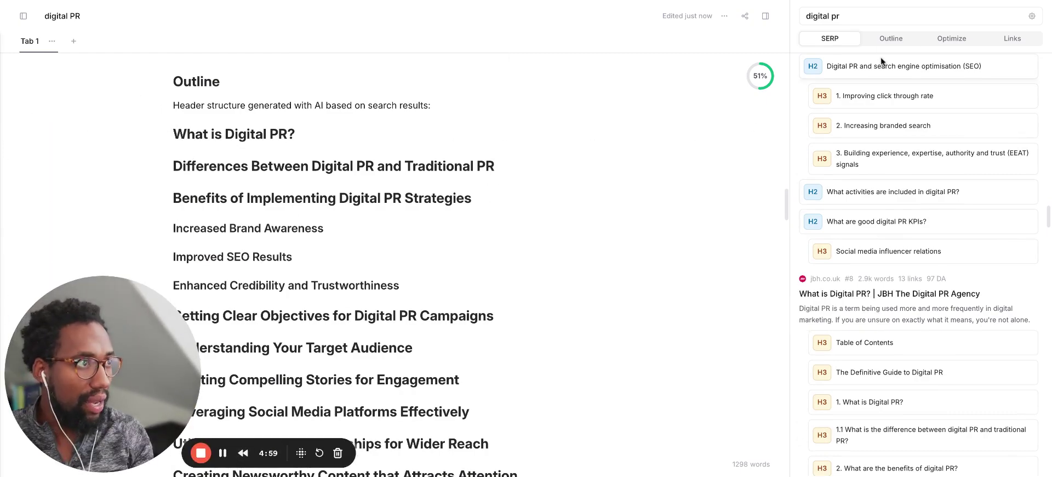
# Switch the research panel to the Optimize view showing a 51% topic score.
pyautogui.click(894, 39)
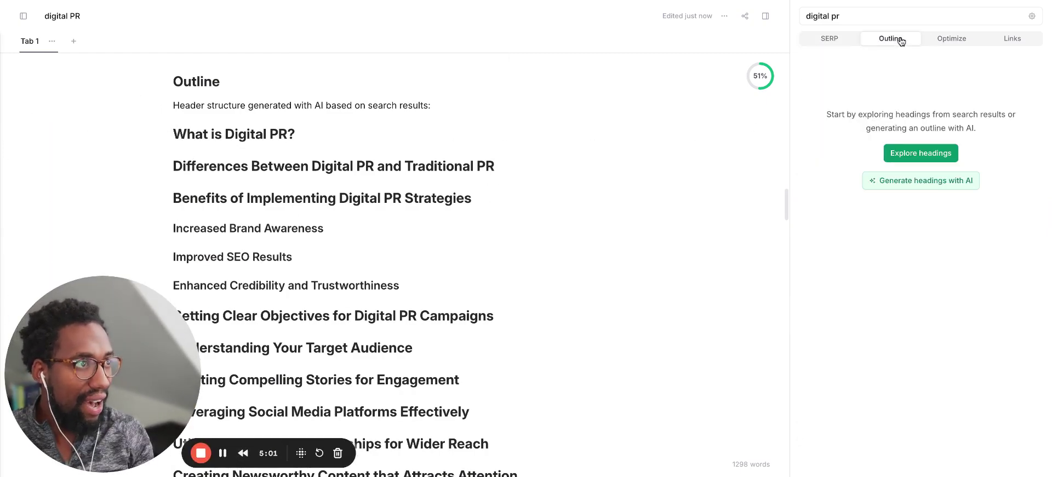
pyautogui.click(952, 38)
pyautogui.scroll(-3, 888, 189)
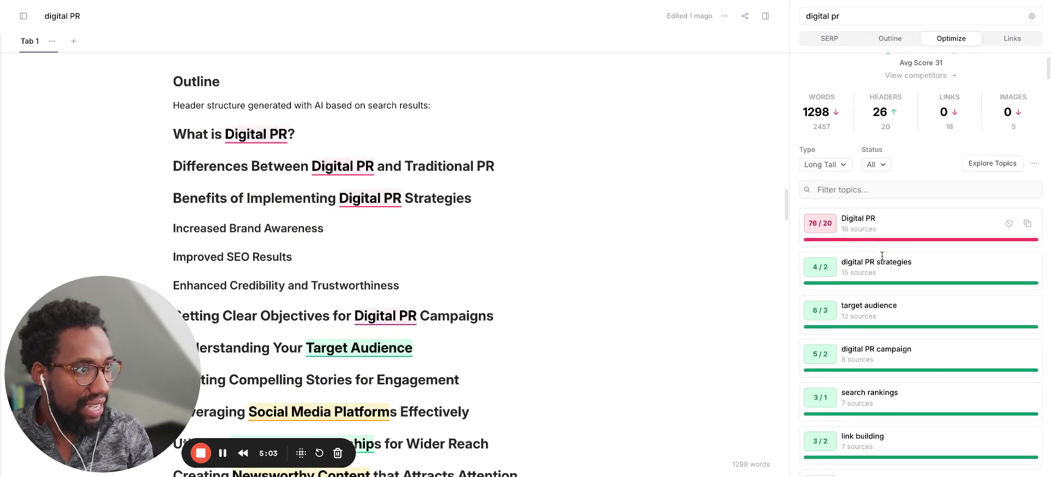
pyautogui.scroll(3, 889, 189)
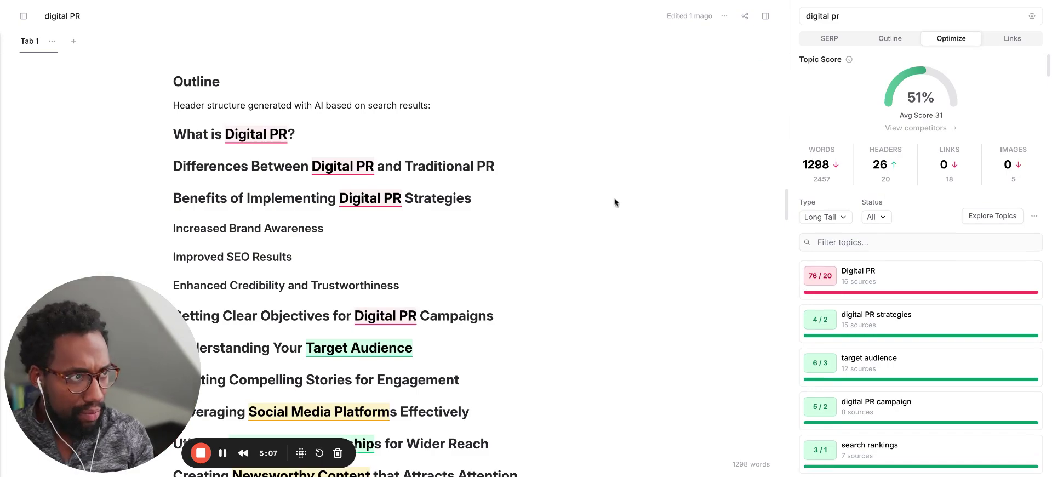
pyautogui.moveTo(149, 328); pyautogui.dragTo(644, 166)
pyautogui.scroll(-15, 904, 274)
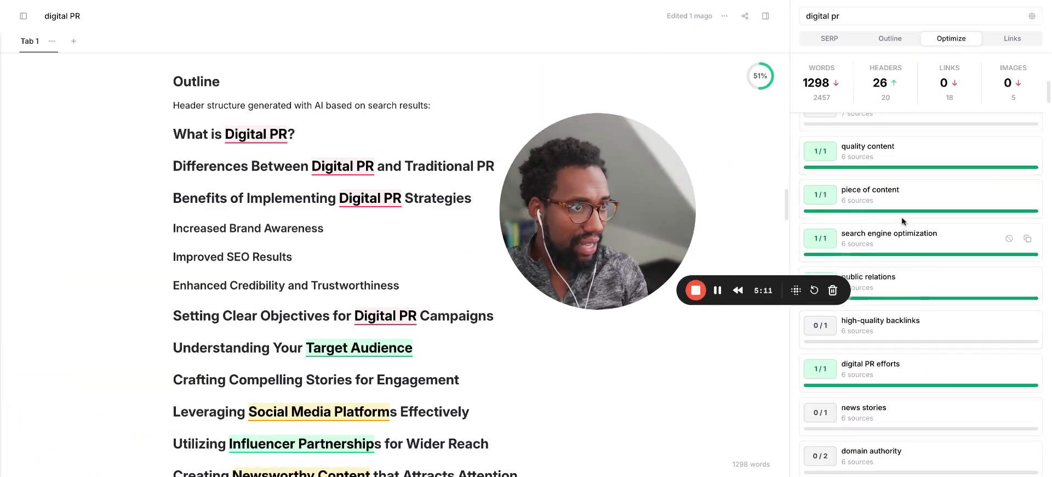
pyautogui.scroll(-3, 904, 234)
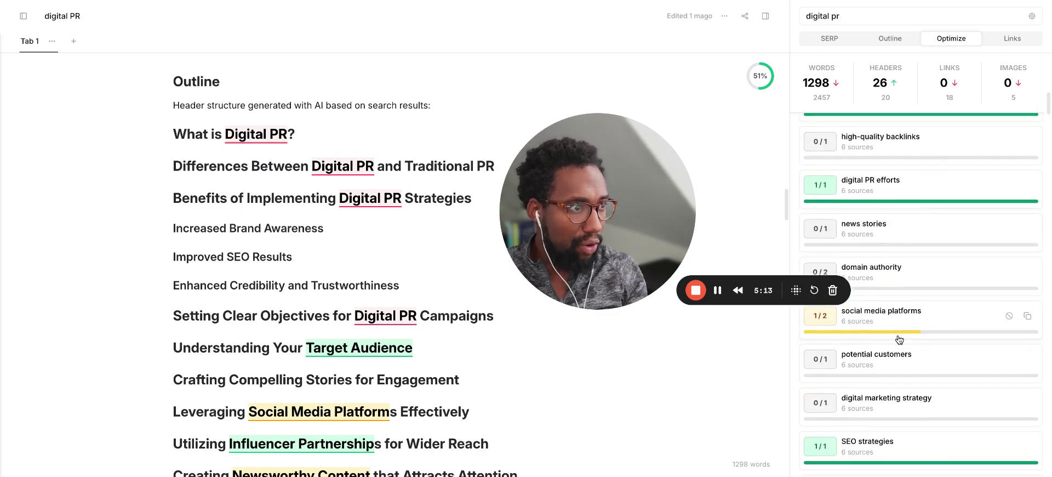
pyautogui.scroll(15, 900, 339)
# Check topic usage counts like Digital PR 76/20, then select the whole SERP sources section.
pyautogui.moveTo(739, 280); pyautogui.dragTo(706, 115)
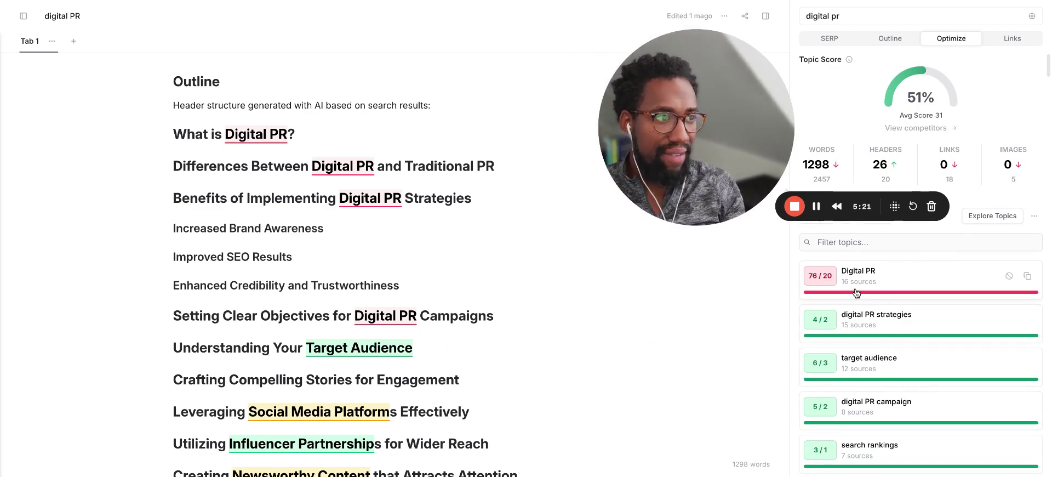
pyautogui.moveTo(744, 146); pyautogui.dragTo(605, 168)
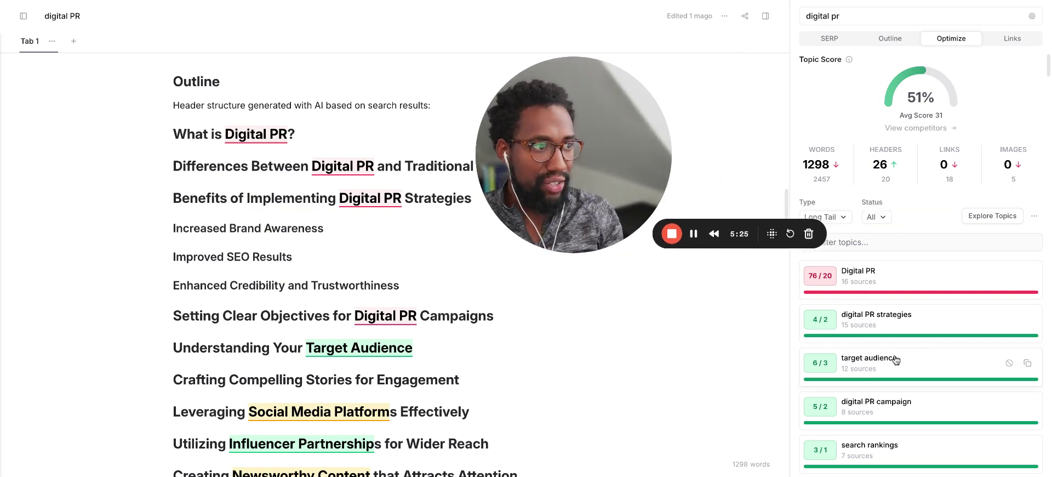
pyautogui.scroll(-6, 894, 350)
pyautogui.scroll(-8, 895, 344)
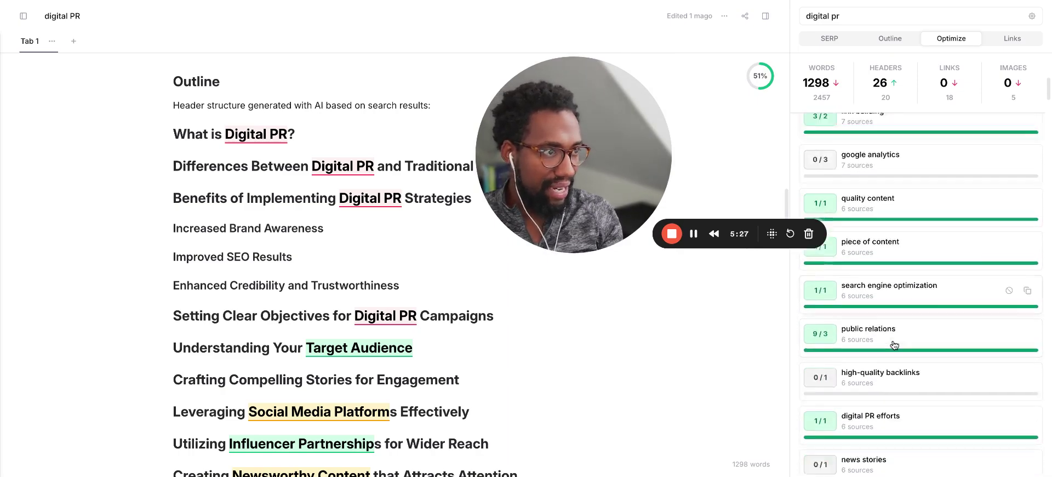
pyautogui.scroll(15, 870, 264)
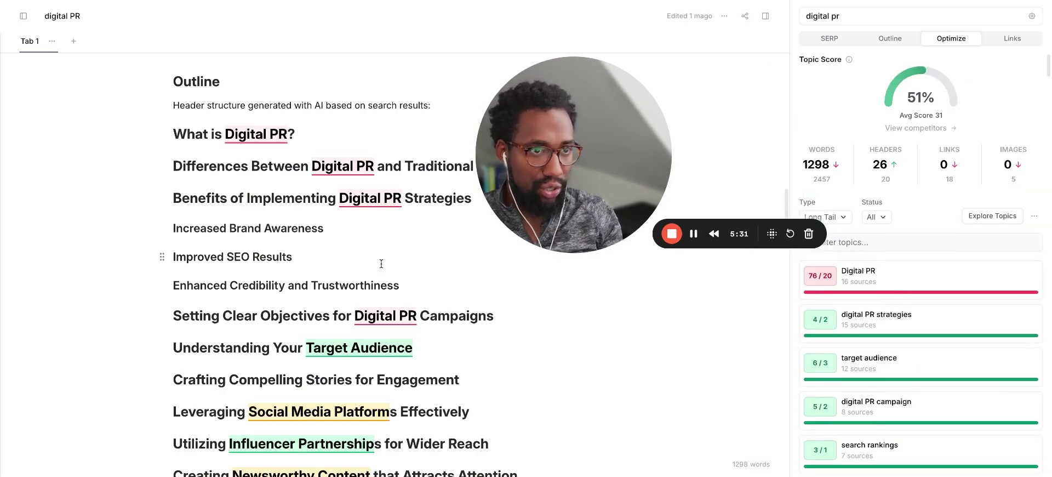
pyautogui.scroll(5, 382, 263)
pyautogui.moveTo(310, 373); pyautogui.dragTo(168, 172)
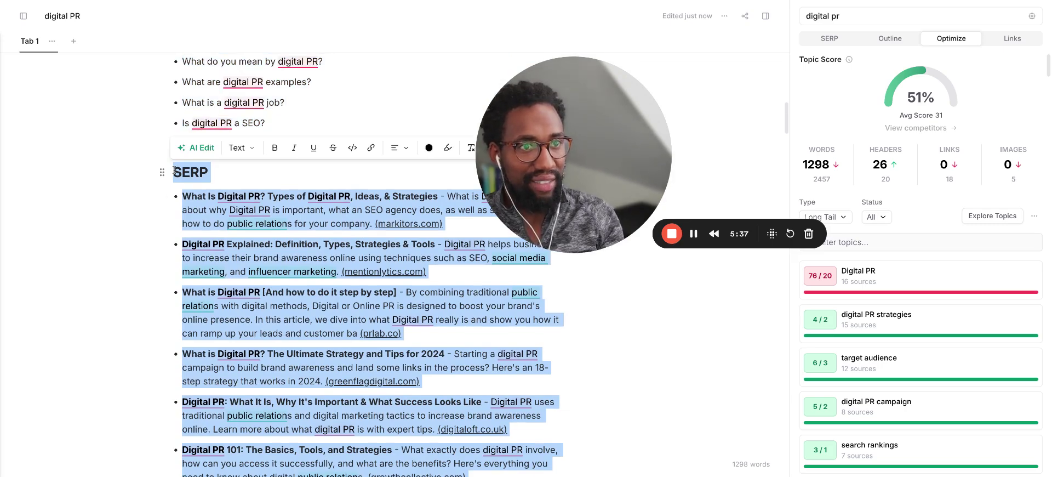
# Delete the selected SERP sources section from the brief.
pyautogui.press('BackSpace')
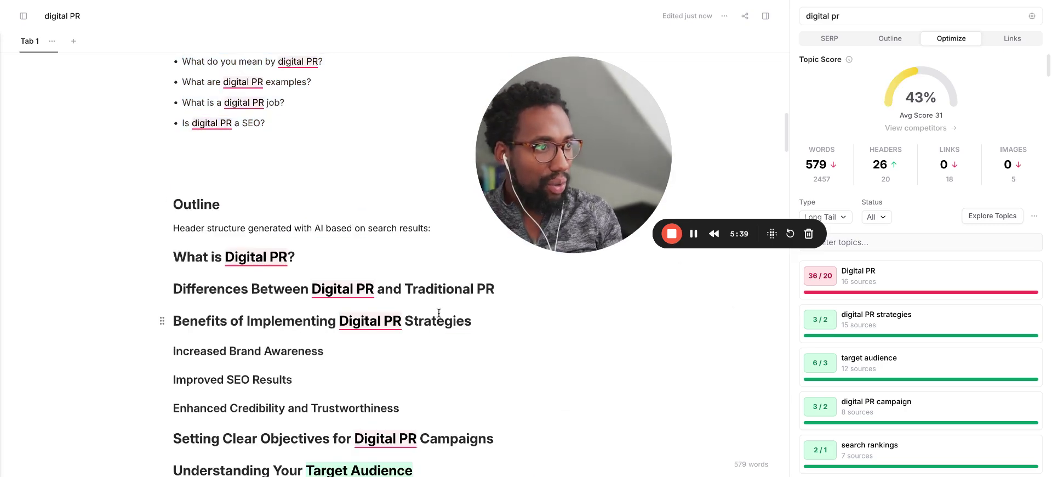
pyautogui.scroll(3, 189, 171)
pyautogui.scroll(1, 189, 171)
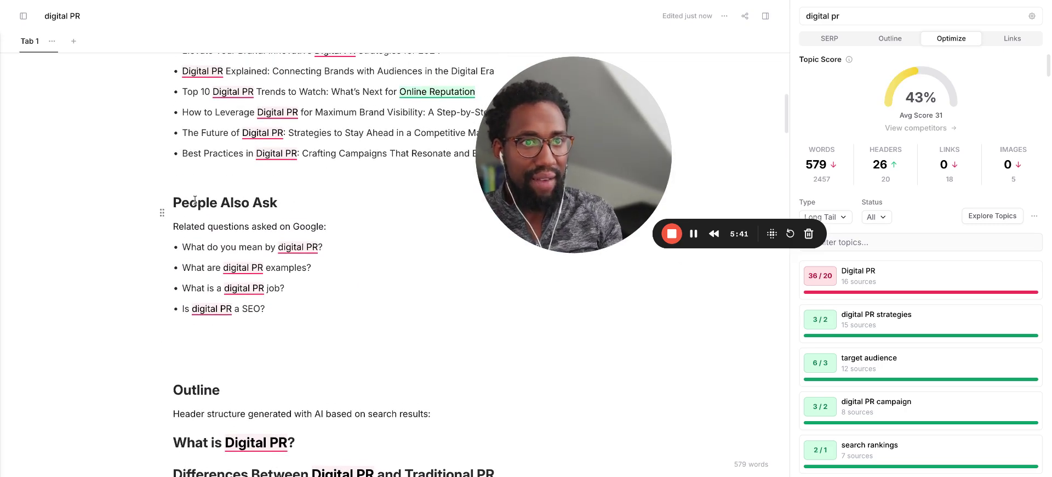
# Delete the last four suggested titles and merge away the People Also Ask heading.
pyautogui.moveTo(176, 174); pyautogui.dragTo(171, 85)
pyautogui.scroll(2, 171, 85)
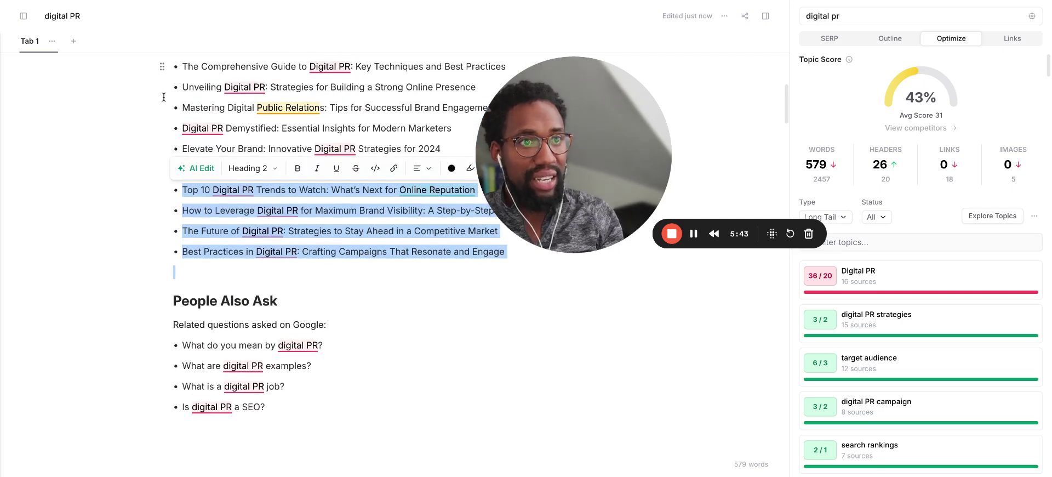
pyautogui.press('BackSpace')
pyautogui.press('Return')
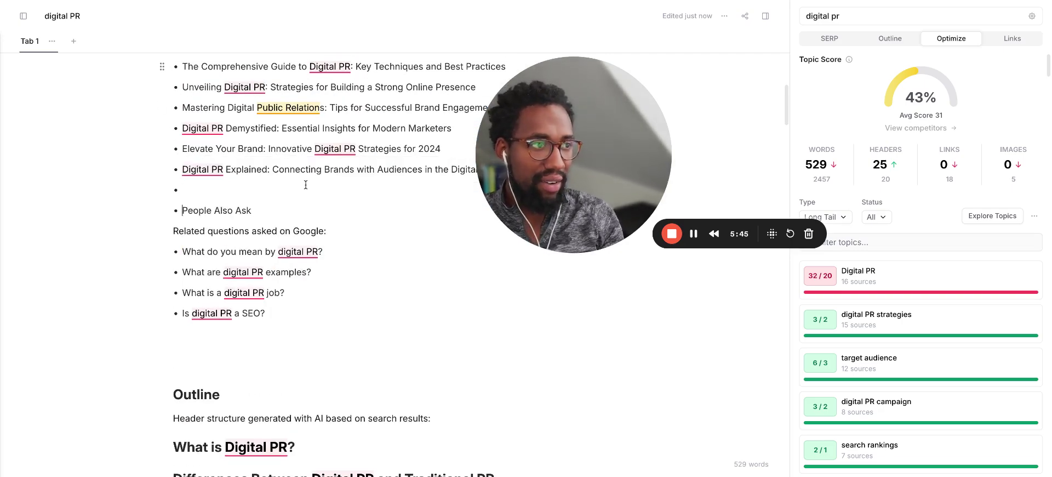
pyautogui.press('BackSpace')
pyautogui.tripleClick(305, 186)
pyautogui.press('BackSpace')
pyautogui.hotkey('ctrl', 'z')
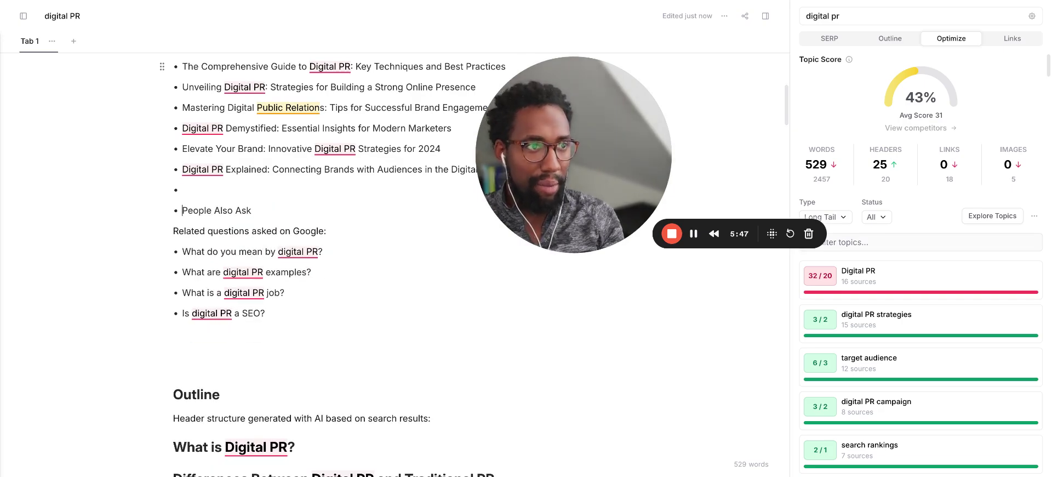
pyautogui.hotkey('ctrl', 'shift', 'z')
pyautogui.hotkey('ctrl', 'shift', 'z')
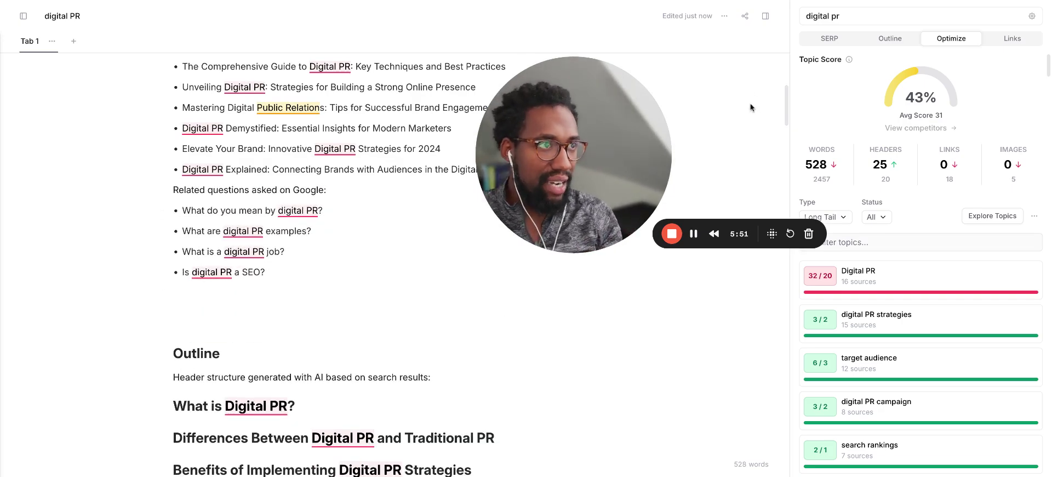
# Open the document's Share options and close them again.
pyautogui.moveTo(590, 152); pyautogui.dragTo(385, 227)
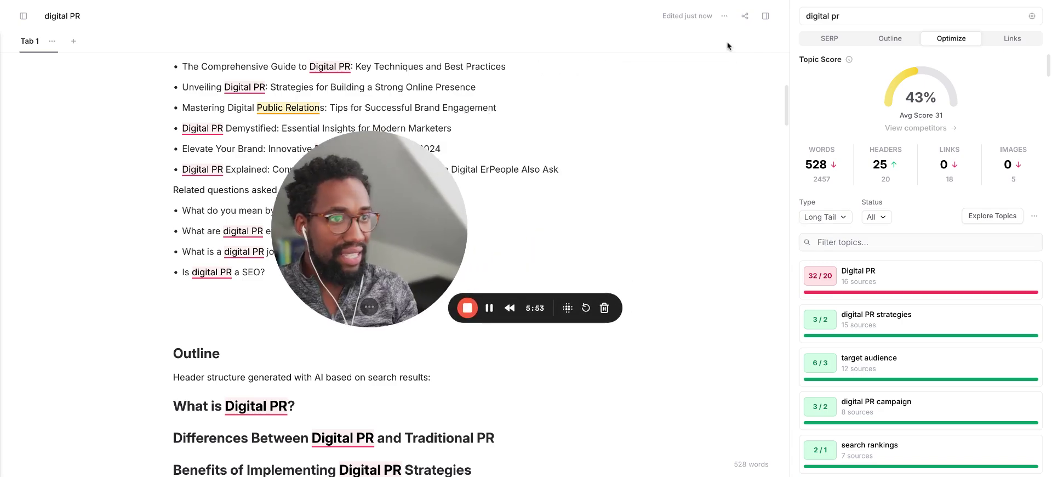
pyautogui.click(750, 20)
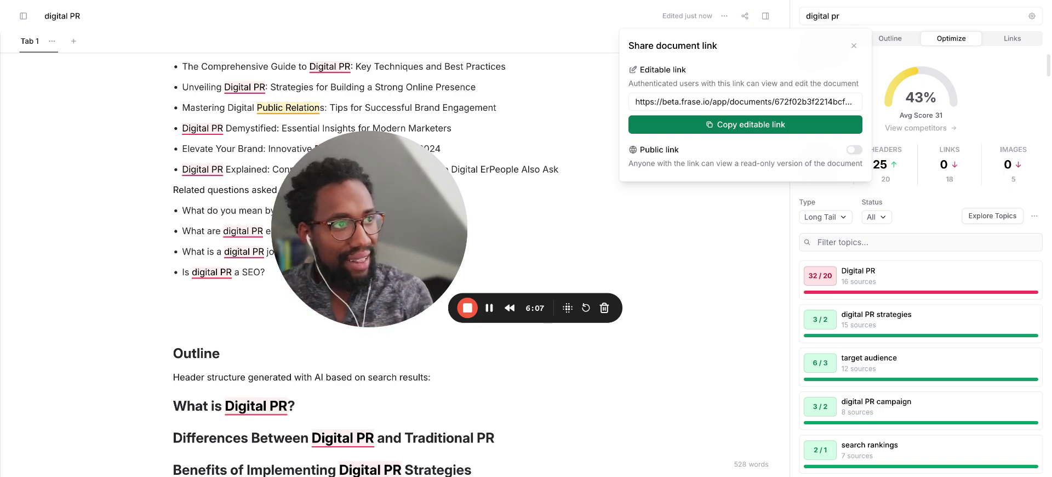
pyautogui.click(747, 130)
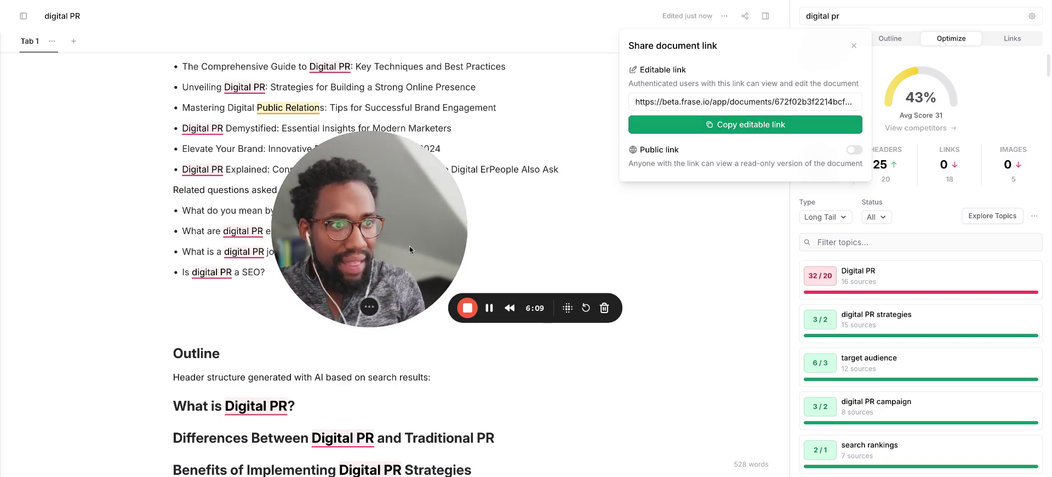
# Insert an empty line between 'Creating Newsworthy Content that Attracts Attention' and 'Employing Multimedia Elements in PR Efforts'.
pyautogui.moveTo(409, 246); pyautogui.dragTo(257, 283)
pyautogui.scroll(-10, 450, 252)
pyautogui.scroll(-2, 449, 253)
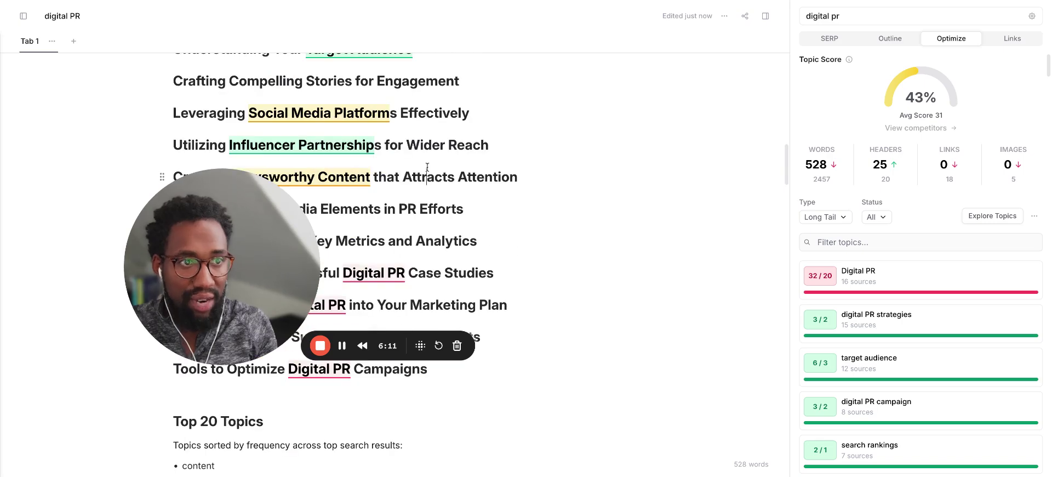
pyautogui.moveTo(526, 176); pyautogui.dragTo(173, 177)
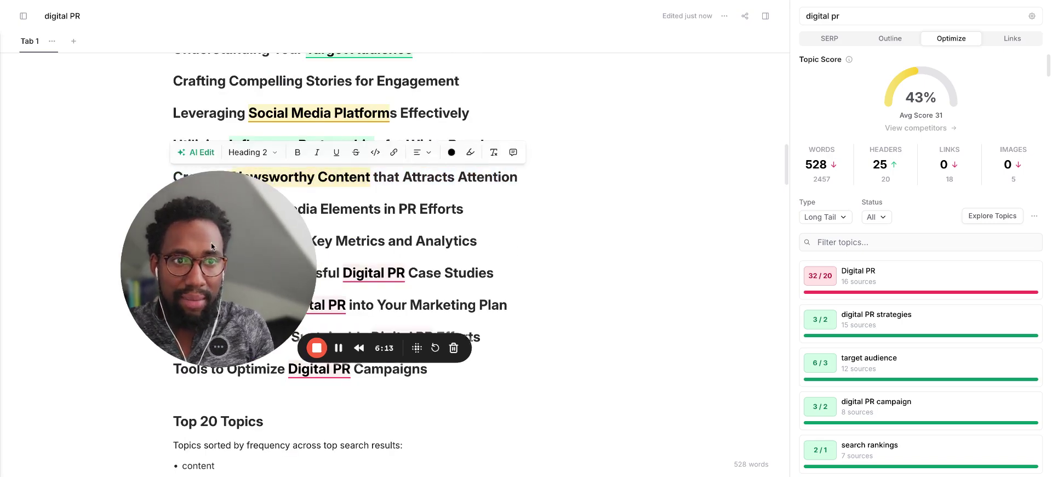
pyautogui.moveTo(211, 242); pyautogui.dragTo(142, 303)
pyautogui.click(482, 209)
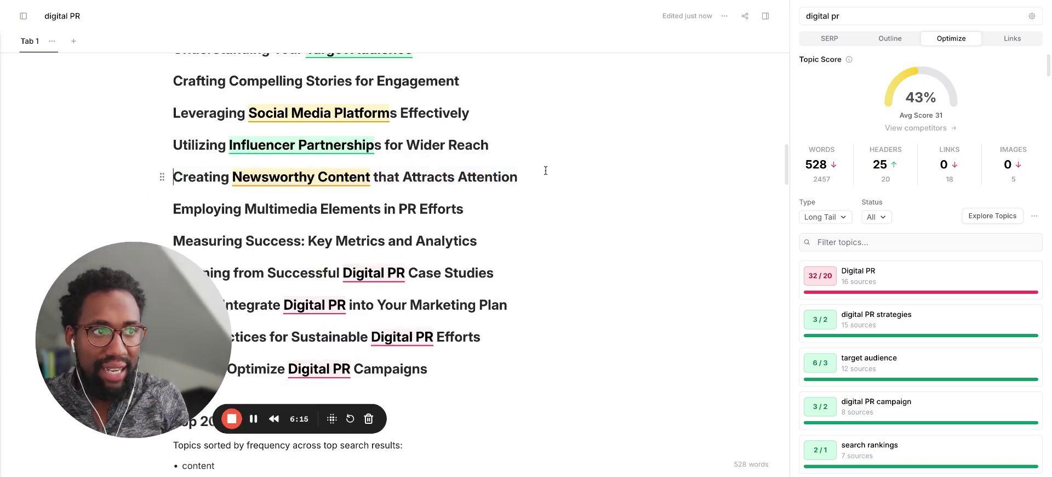
pyautogui.press('Return')
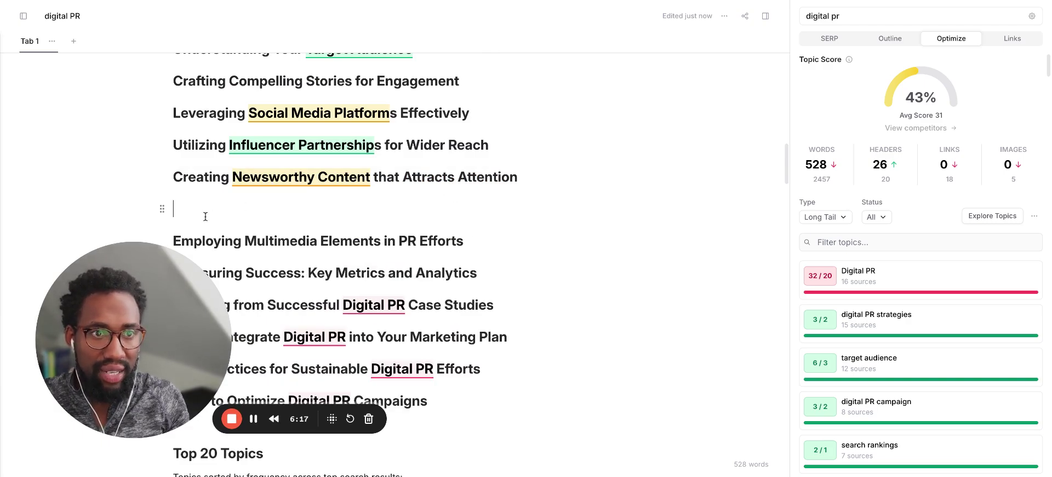
# Show the external link domains cited by competing pages in the Links panel.
pyautogui.click(1027, 40)
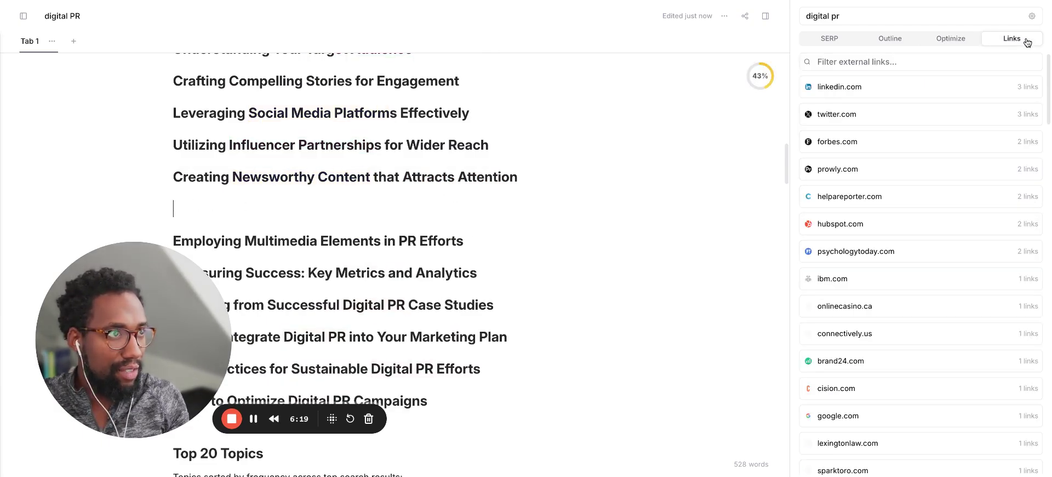
pyautogui.scroll(-5, 866, 141)
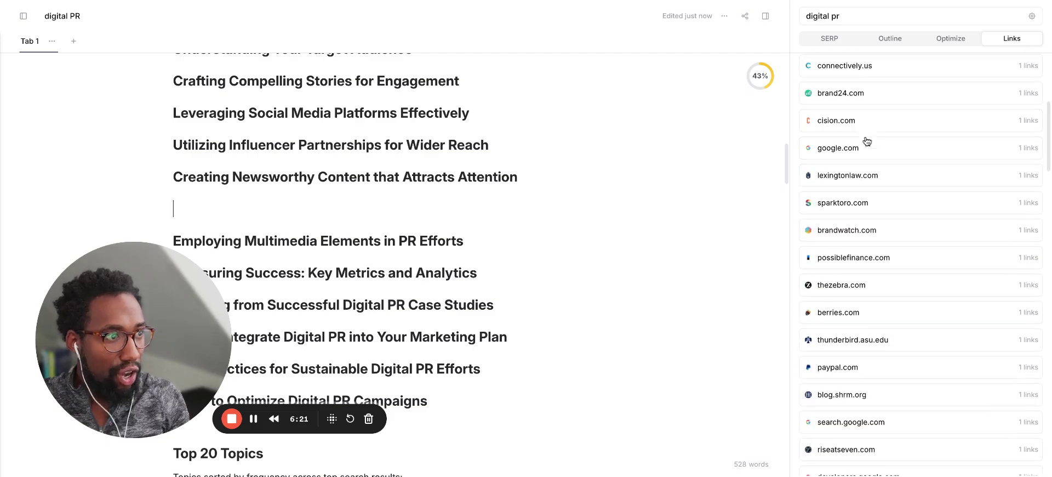
pyautogui.scroll(-1, 878, 320)
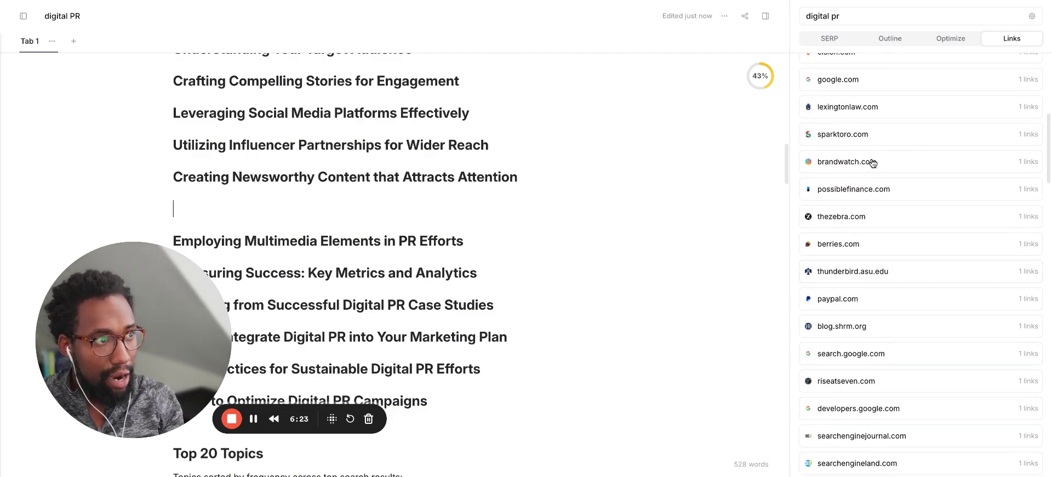
pyautogui.scroll(6, 876, 116)
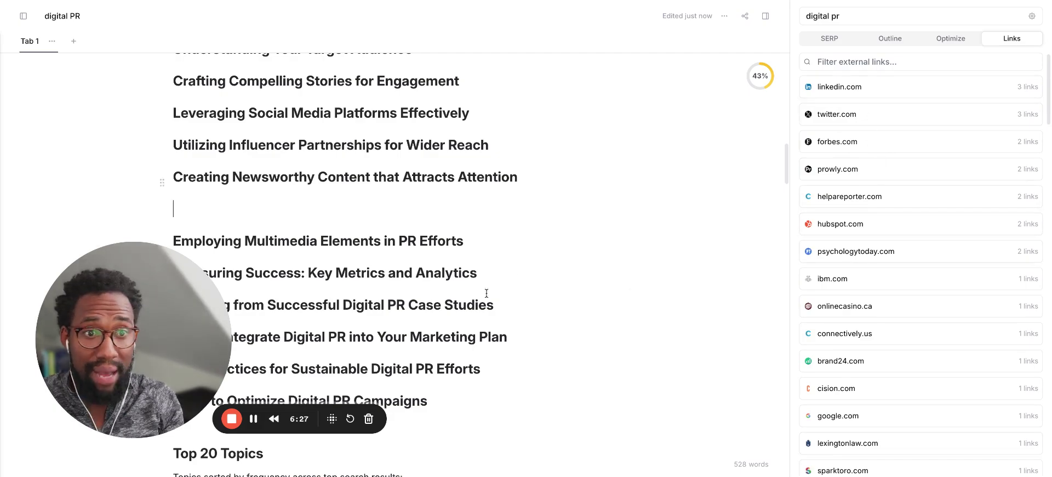
# Delete the empty line under 'Creating Newsworthy Content that Attracts Attention'.
pyautogui.moveTo(179, 301); pyautogui.dragTo(113, 294)
pyautogui.press('BackSpace')
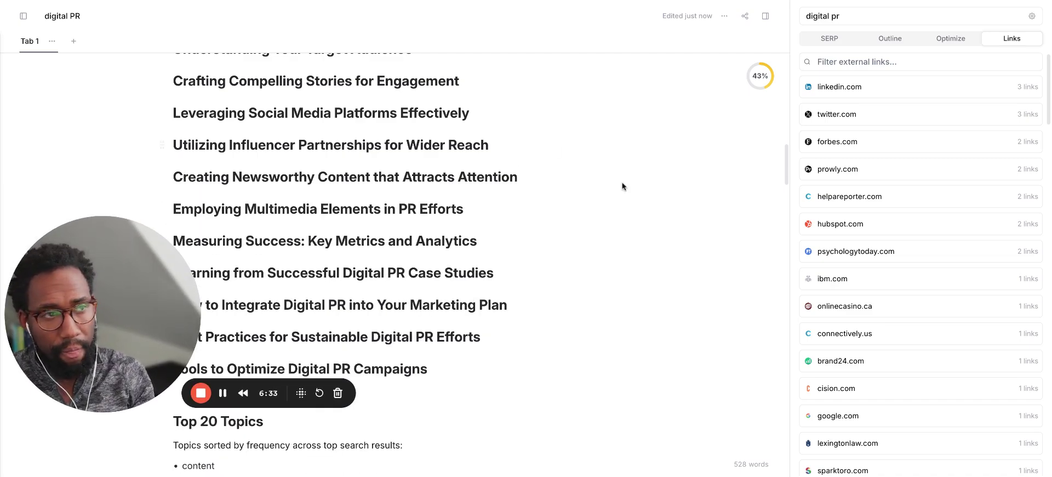
pyautogui.scroll(10, 694, 106)
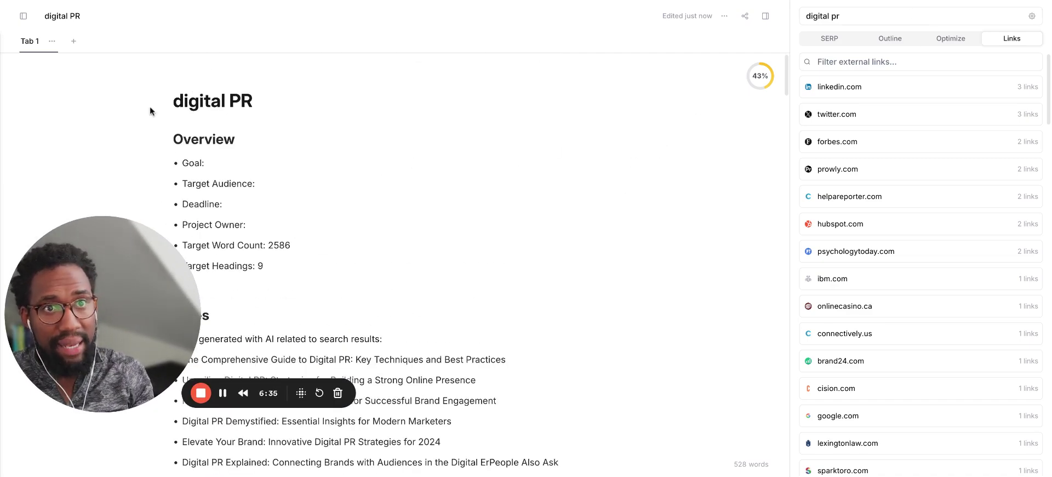
# Start a new tab beside Tab 1, then open and dismiss the document options menu twice.
pyautogui.click(75, 42)
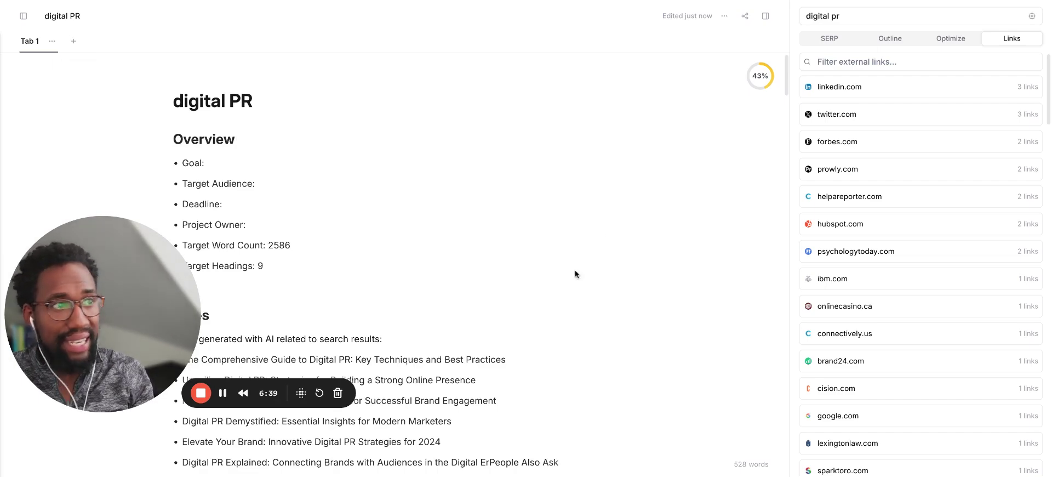
pyautogui.click(723, 17)
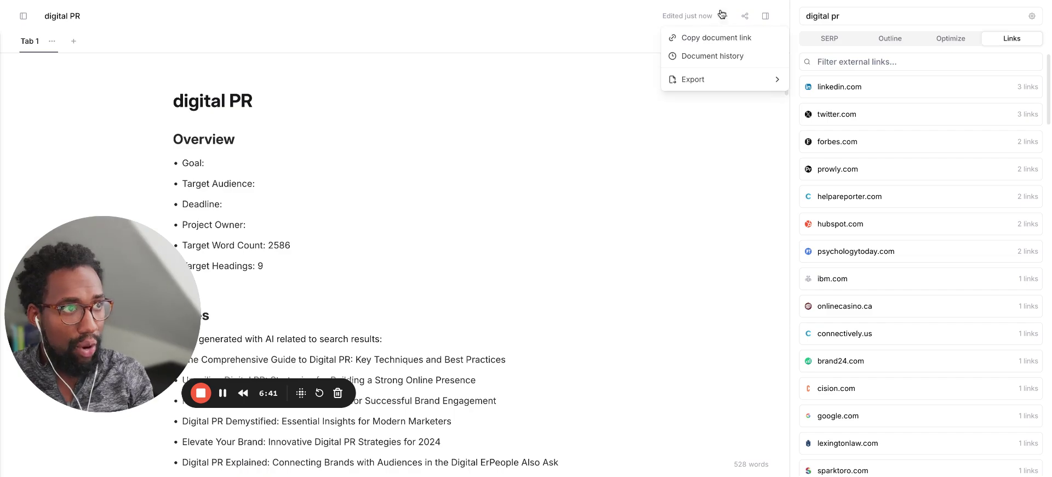
pyautogui.click(609, 192)
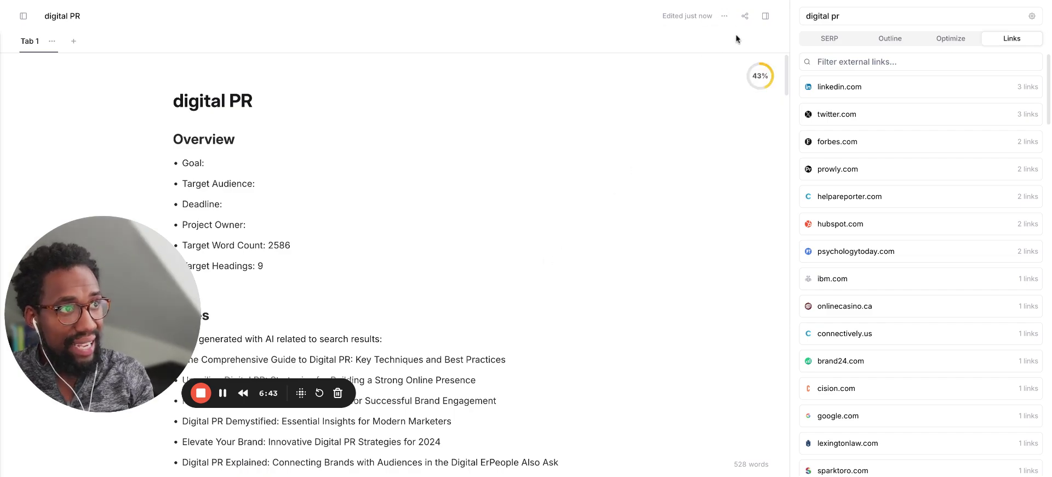
pyautogui.click(724, 17)
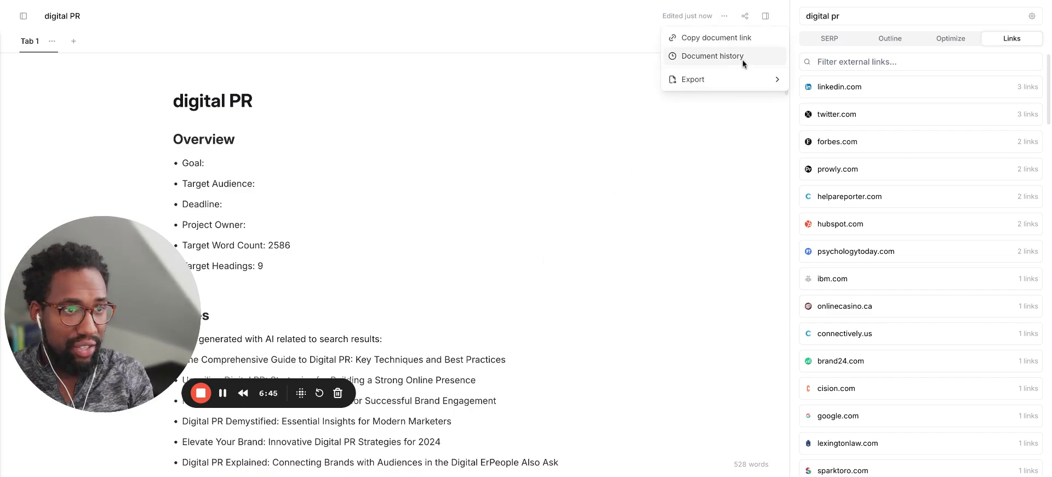
pyautogui.click(669, 211)
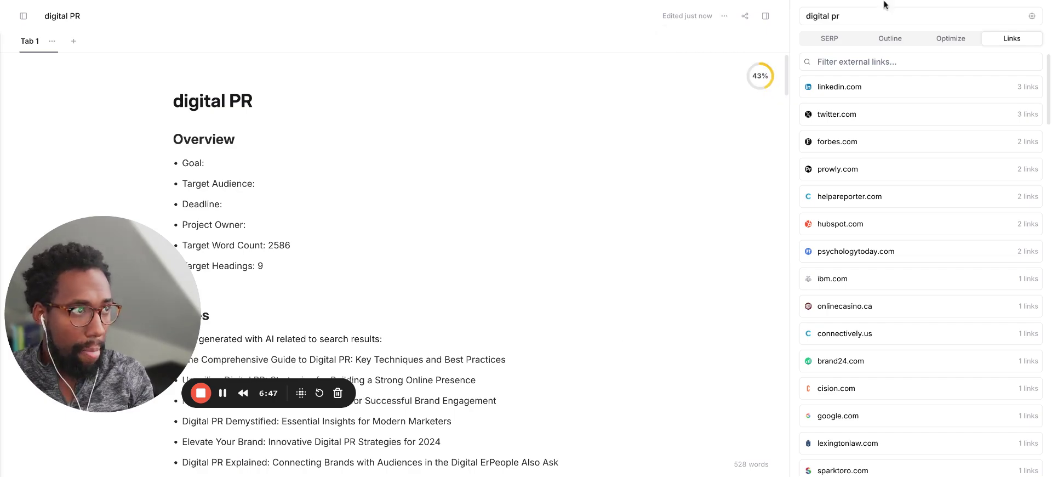
# Return the research panel to the SERP results for 'digital pr' and browse competitor headings.
pyautogui.click(831, 40)
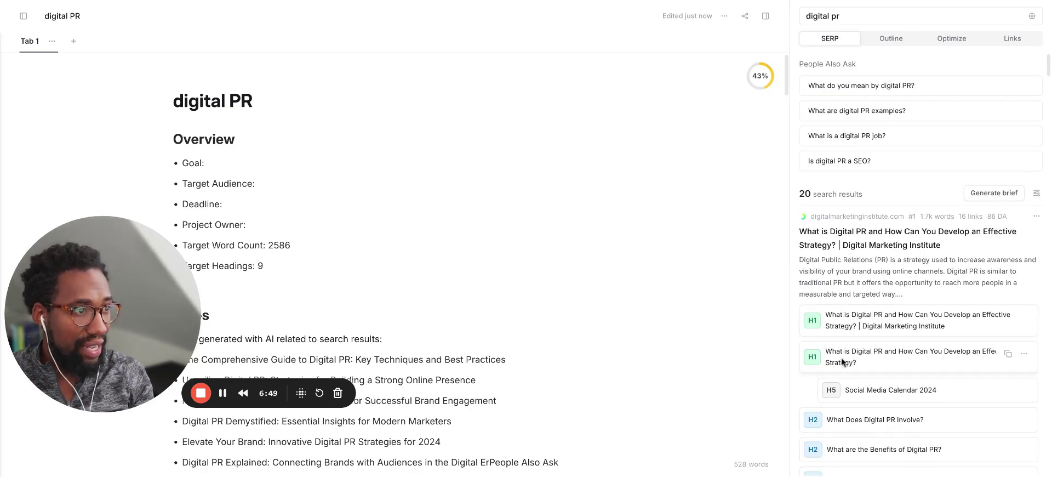
pyautogui.scroll(-5, 843, 361)
pyautogui.scroll(-15, 471, 351)
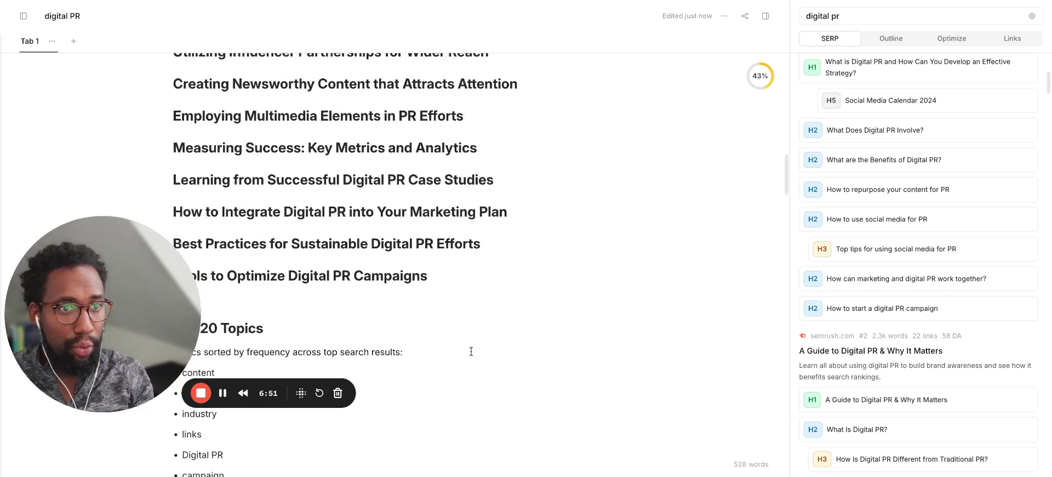
pyautogui.scroll(-10, 471, 351)
pyautogui.scroll(1, 301, 282)
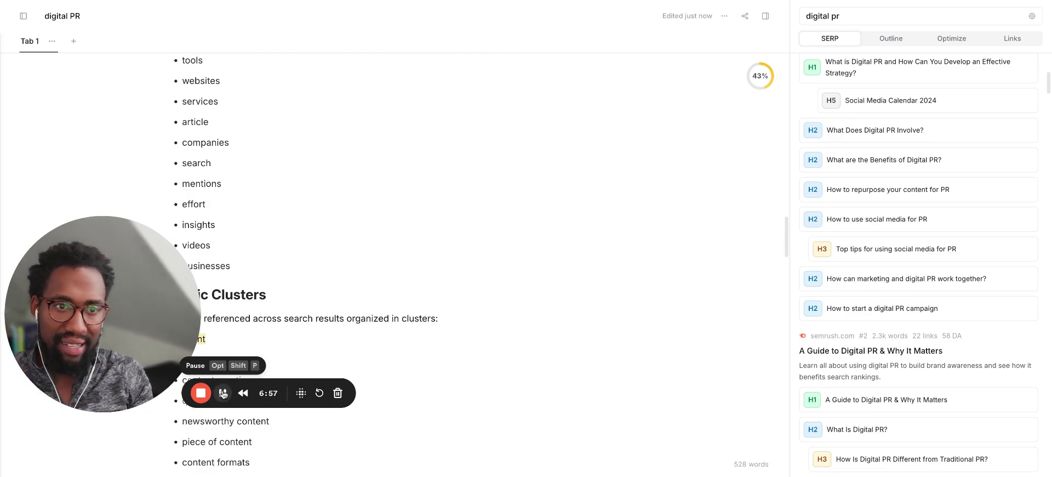
# Collapse the documents list sidebar to widen the editor.
pyautogui.click(223, 393)
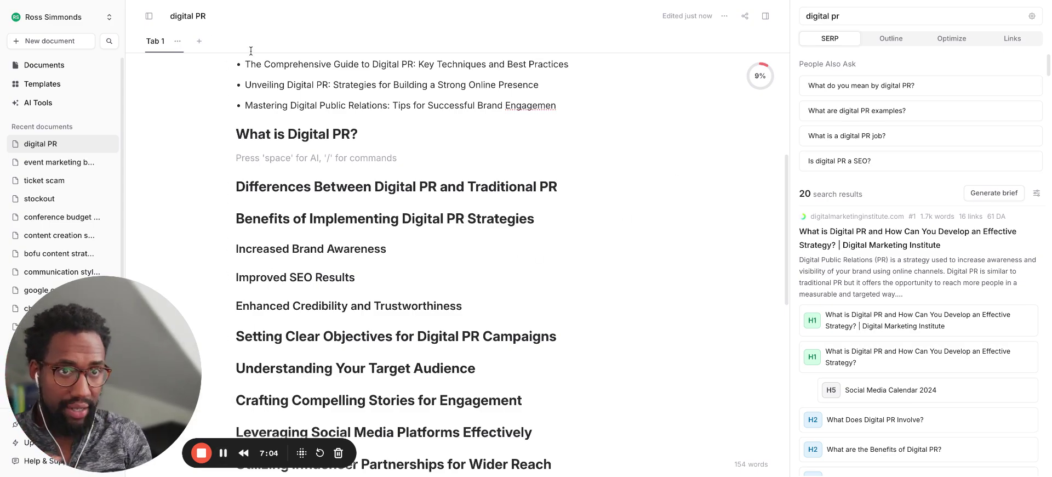
pyautogui.click(148, 16)
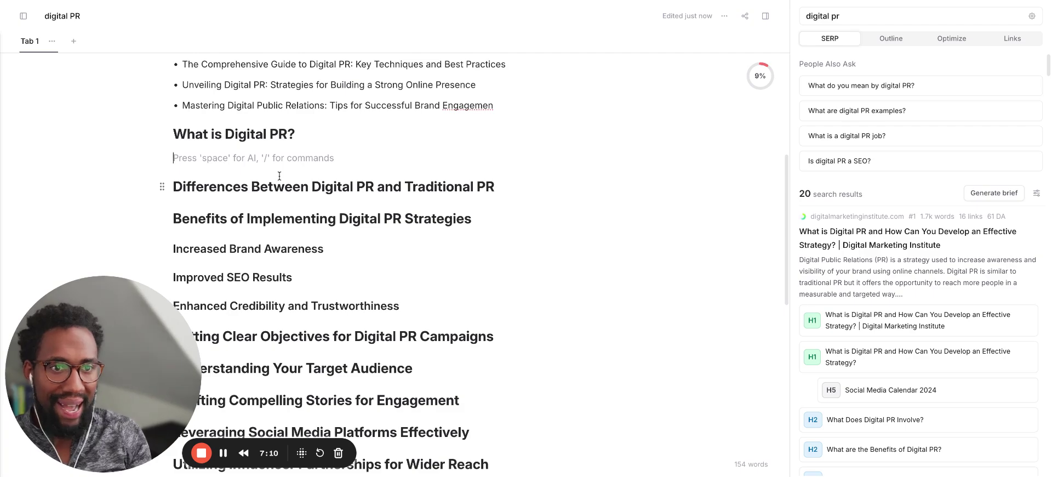
# Have Frase's AI continue writing under What is Digital PR? and accept the generated text.
pyautogui.write('/')
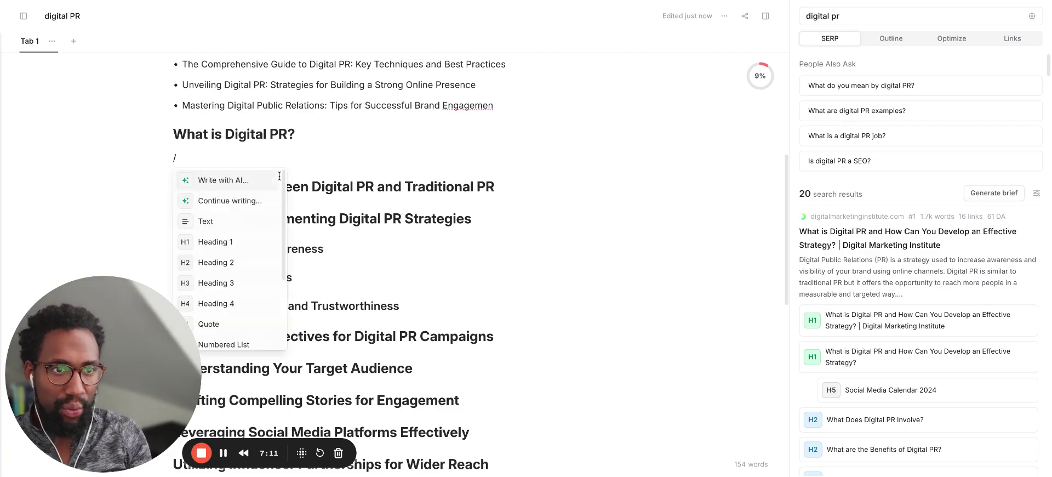
pyautogui.click(244, 206)
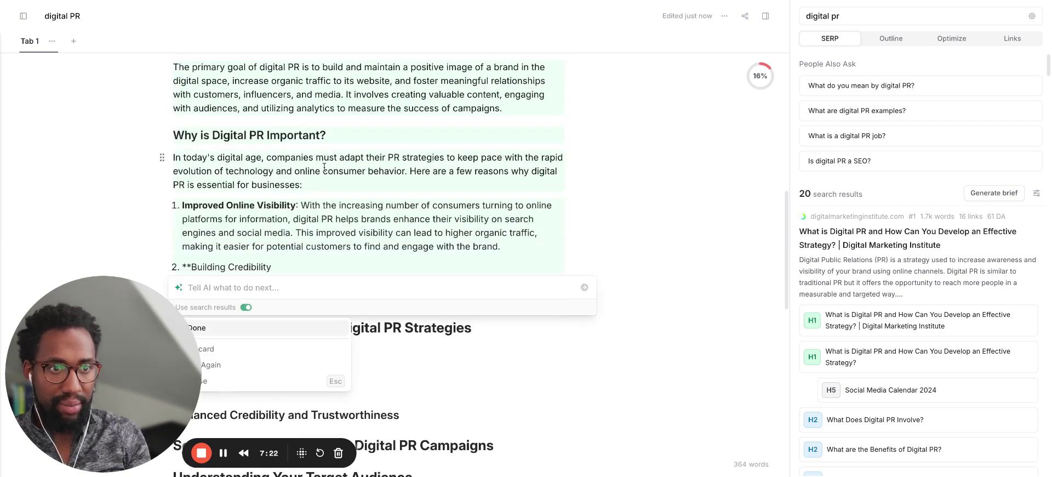
pyautogui.scroll(-2, 324, 167)
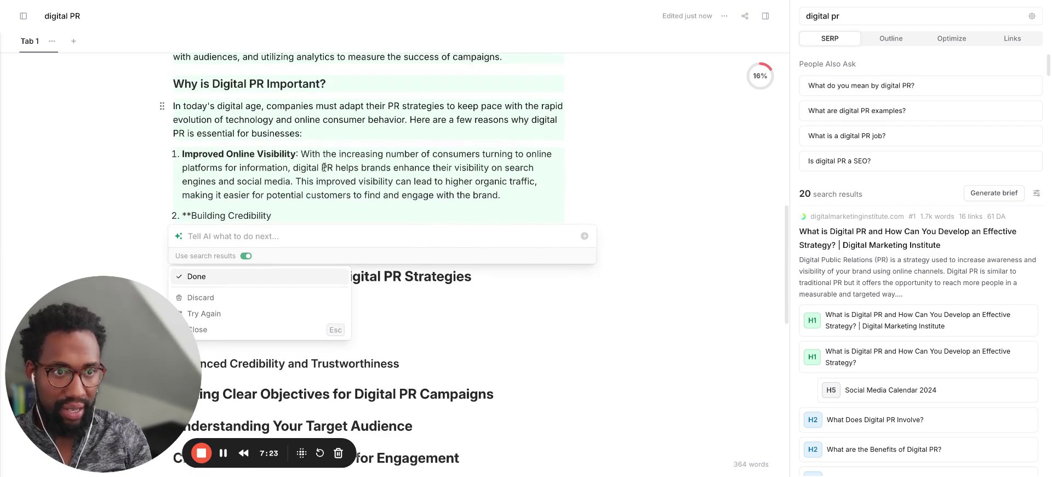
pyautogui.click(209, 281)
# Delete the Why is Digital PR Important? section and add an empty line after the definitions.
pyautogui.scroll(8, 310, 198)
pyautogui.scroll(-12, 351, 219)
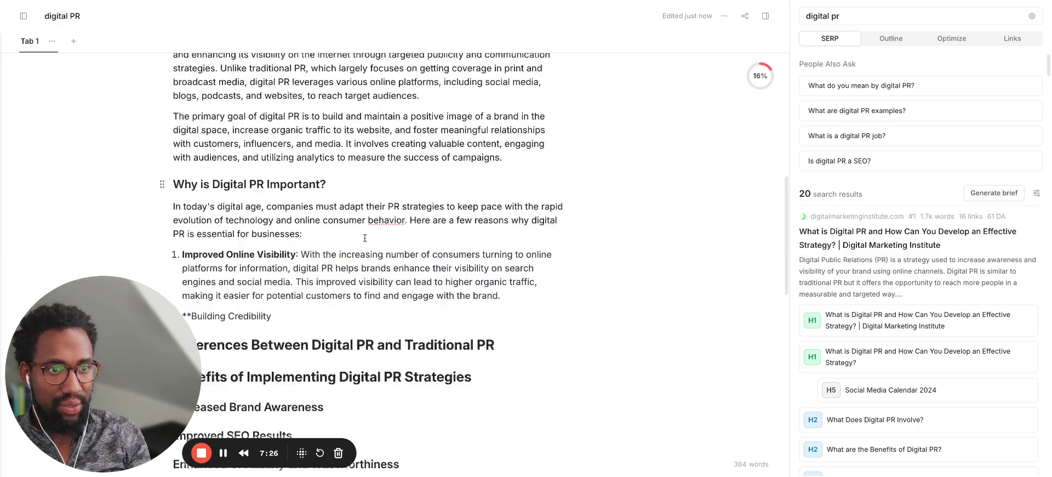
pyautogui.scroll(3, 365, 237)
pyautogui.scroll(8, 365, 237)
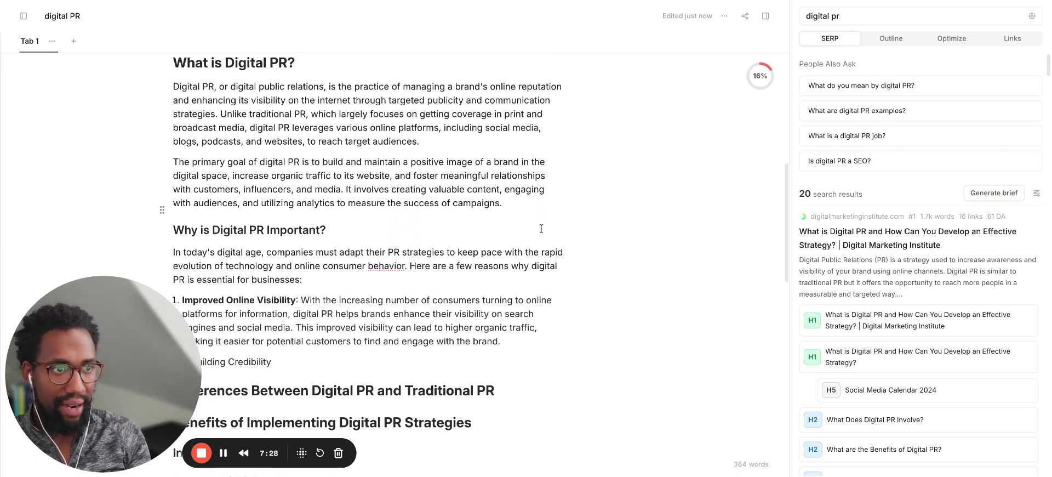
pyautogui.keyDown('shift'); pyautogui.click(517, 201); pyautogui.keyUp('shift')
pyautogui.press('BackSpace')
pyautogui.scroll(2, 331, 135)
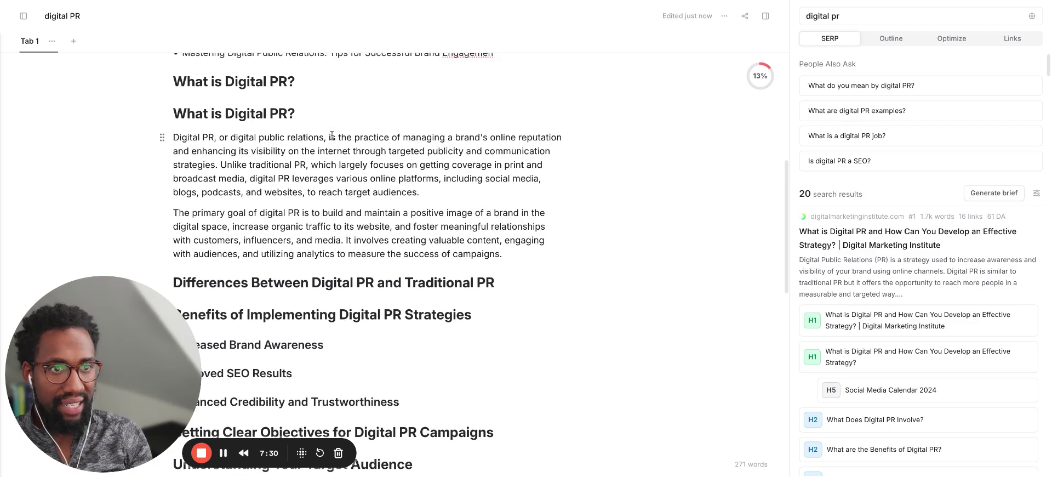
pyautogui.press('Return')
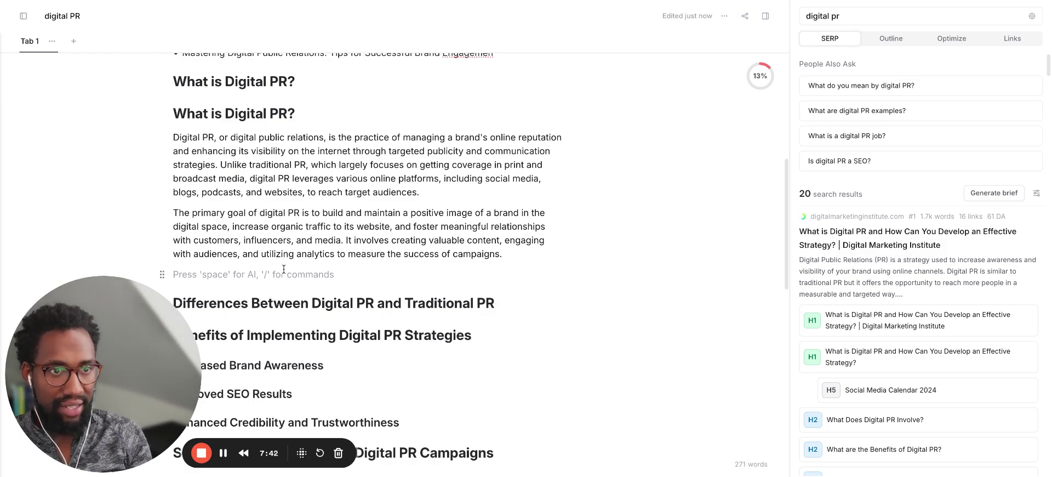
# Use Write with AI, then Continue writing, under the Differences heading and accept the Digital PR vs Traditional PR comparison.
pyautogui.scroll(-1, 284, 269)
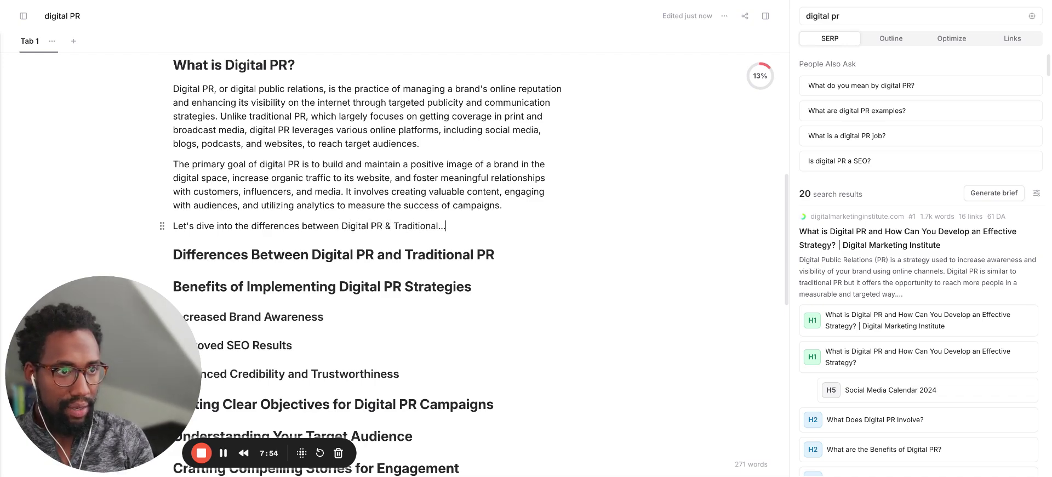
pyautogui.press('Return')
pyautogui.write('/')
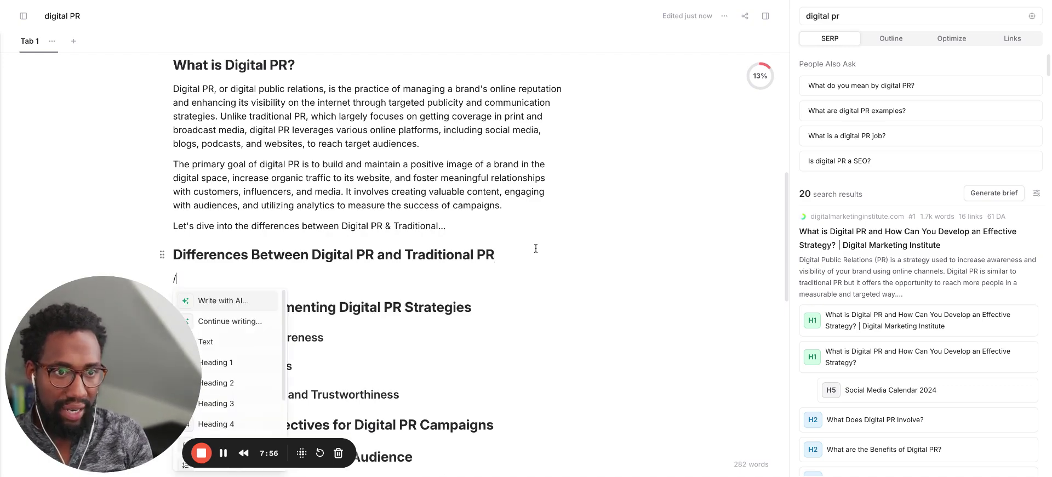
pyautogui.click(241, 322)
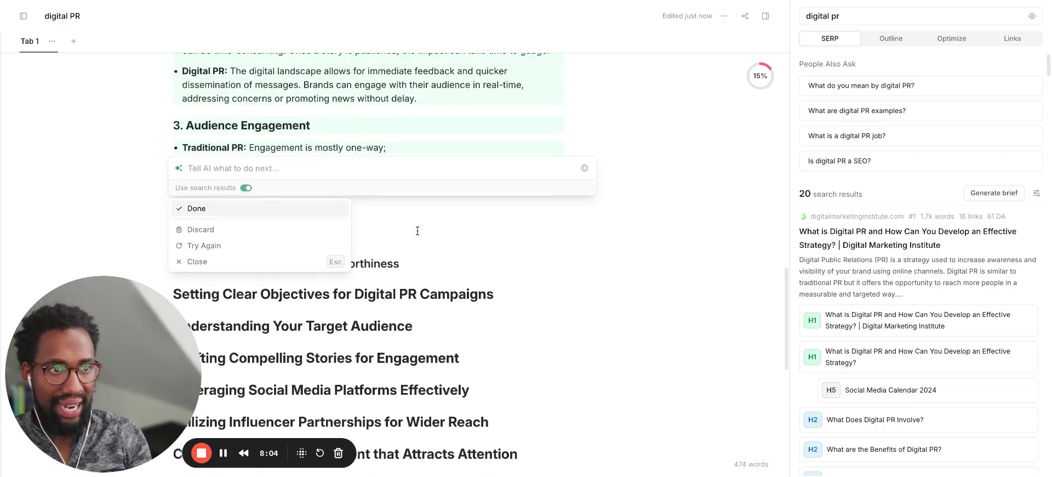
pyautogui.scroll(2, 417, 231)
pyautogui.scroll(-2, 415, 228)
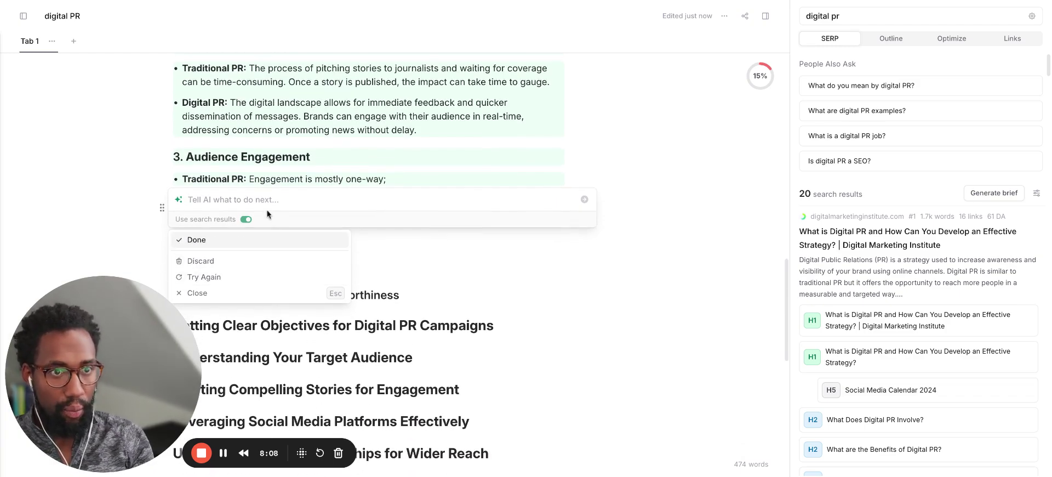
pyautogui.write('Cont')
pyautogui.click(275, 242)
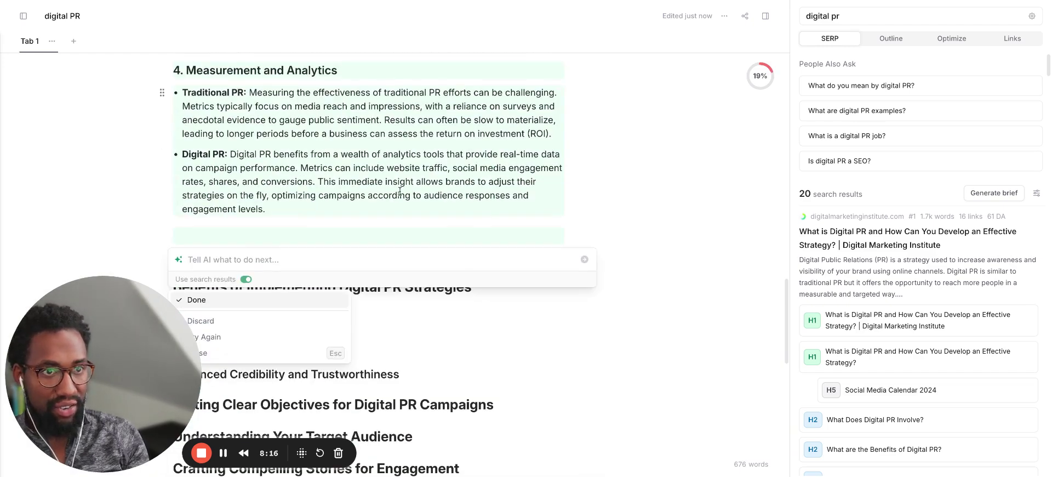
pyautogui.press('Return')
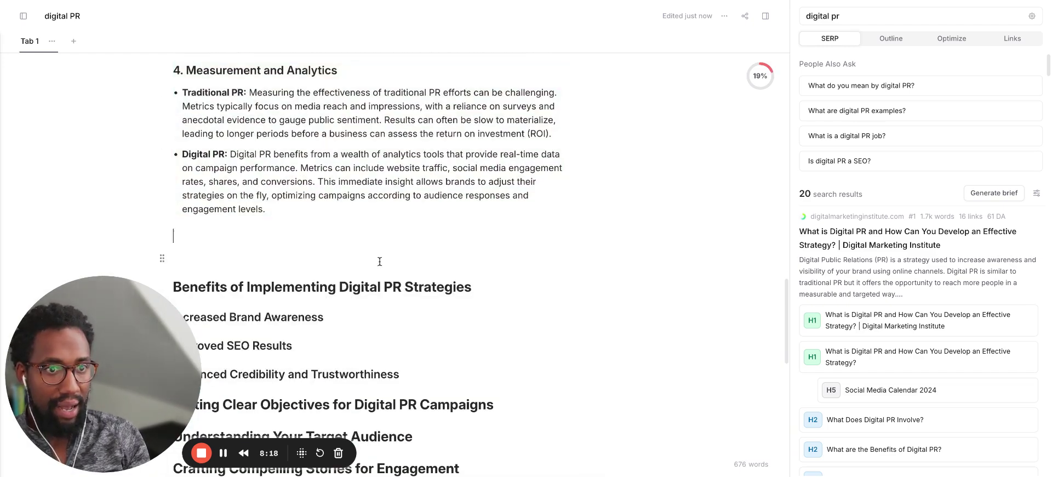
# Delete the stray repeated Audience Engagement line.
pyautogui.scroll(5, 388, 249)
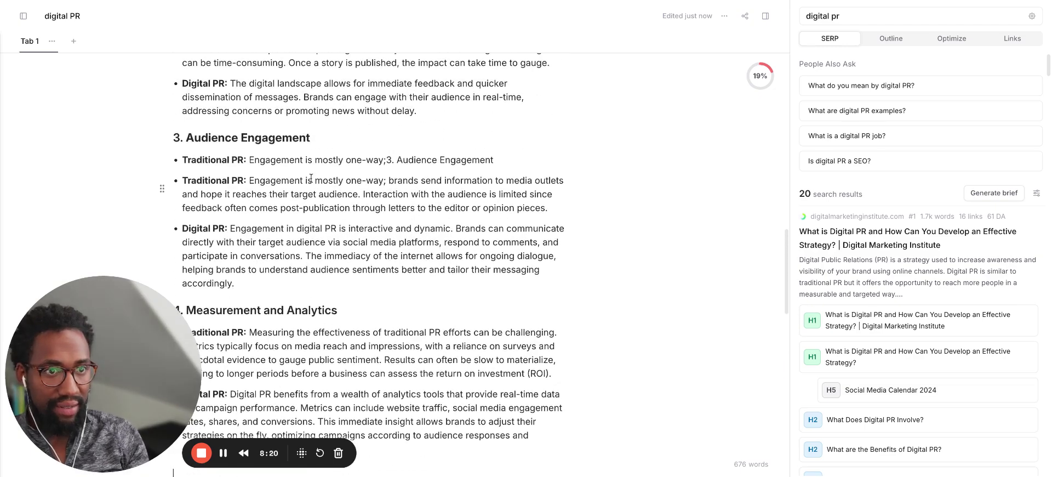
pyautogui.tripleClick(300, 154)
pyautogui.press('BackSpace')
pyautogui.press('BackSpace')
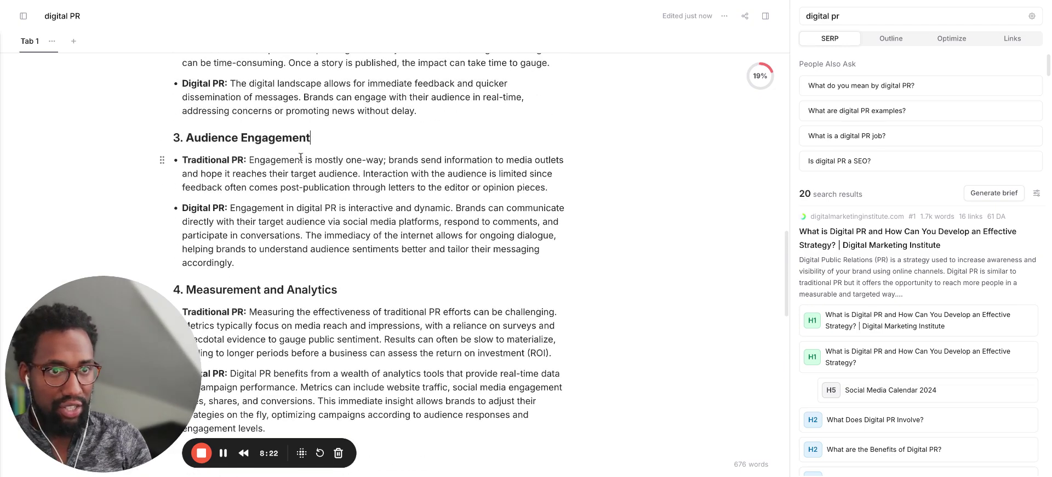
pyautogui.scroll(-3, 377, 211)
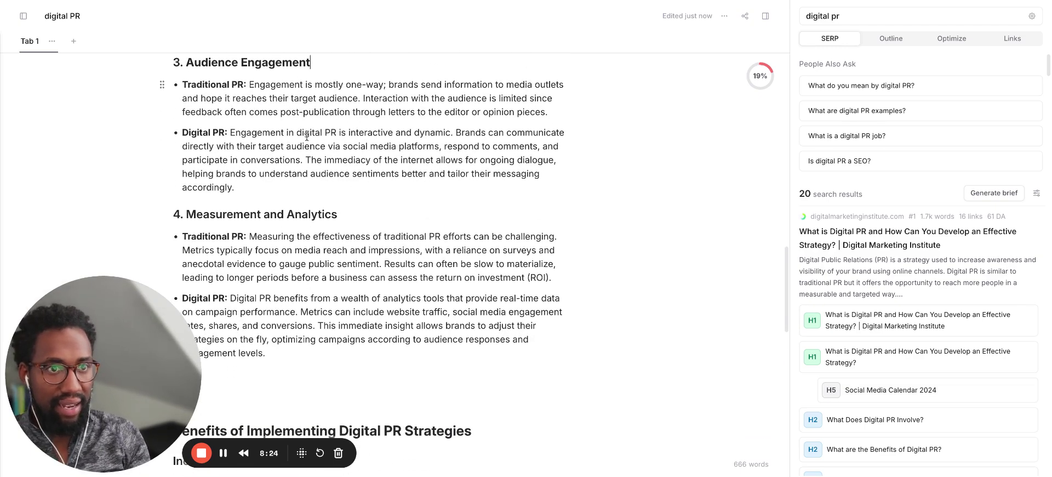
pyautogui.scroll(5, 305, 167)
pyautogui.scroll(-4, 274, 272)
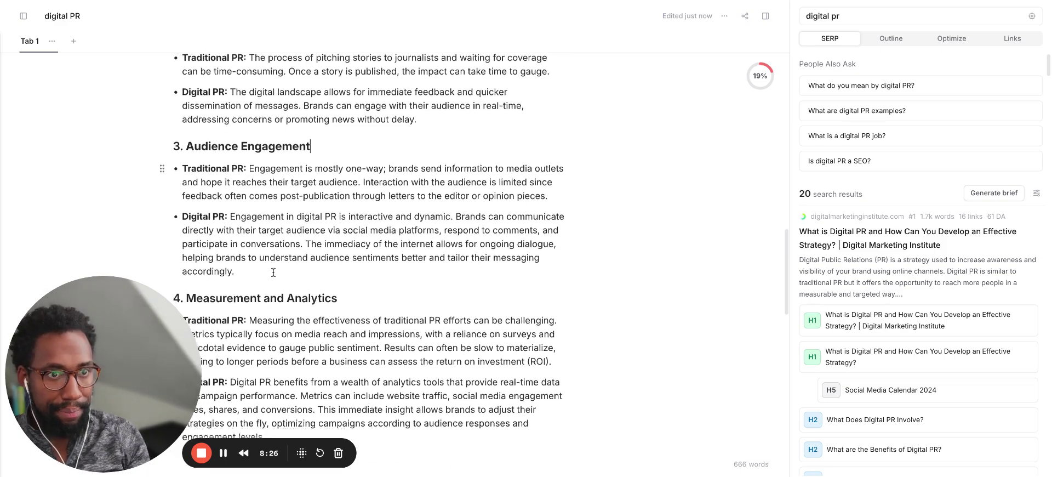
pyautogui.scroll(10, 272, 272)
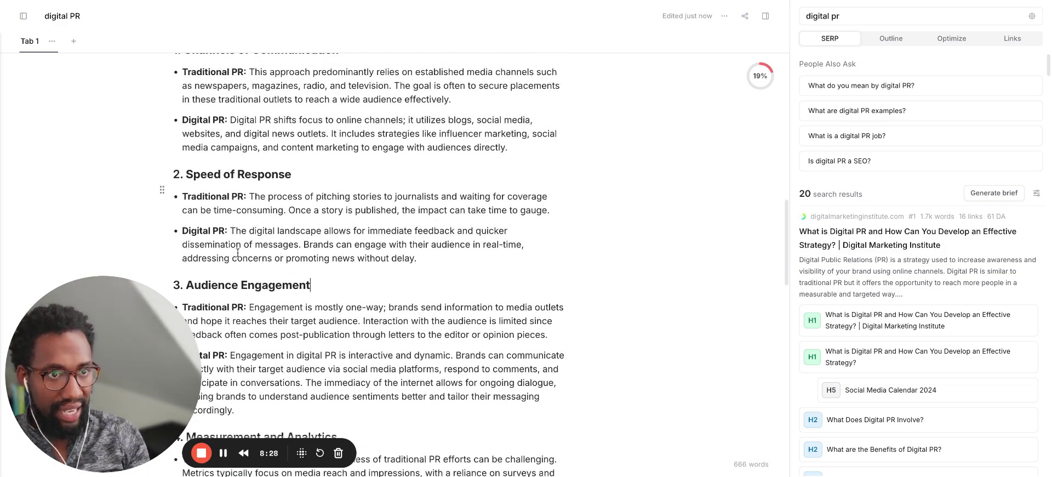
pyautogui.scroll(1, 240, 256)
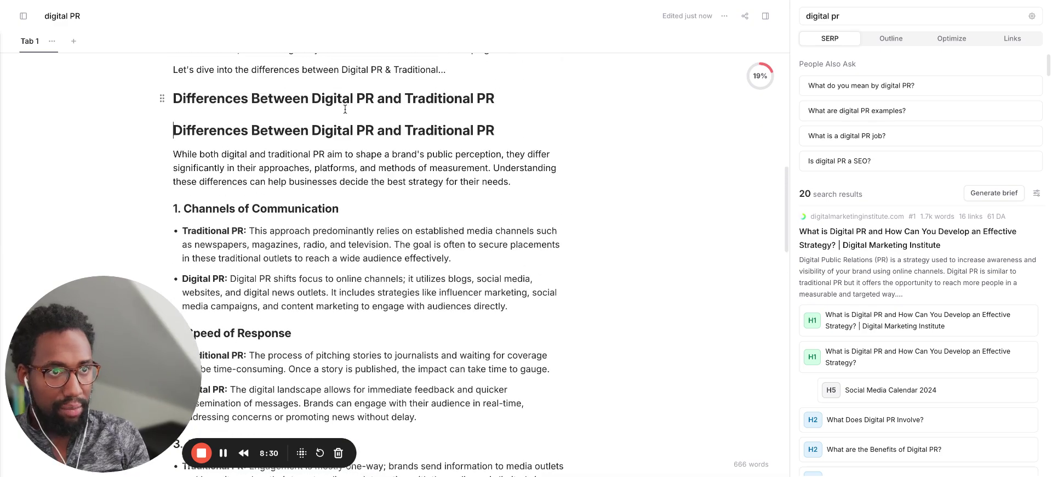
# Remove the duplicate Differences heading and the blank lines above the Benefits heading.
pyautogui.hotkey('shift', 'ctrl', 'Right')
pyautogui.hotkey('shift', 'ctrl', 'Left')
pyautogui.hotkey('shift', 'End')
pyautogui.press('BackSpace')
pyautogui.press('BackSpace')
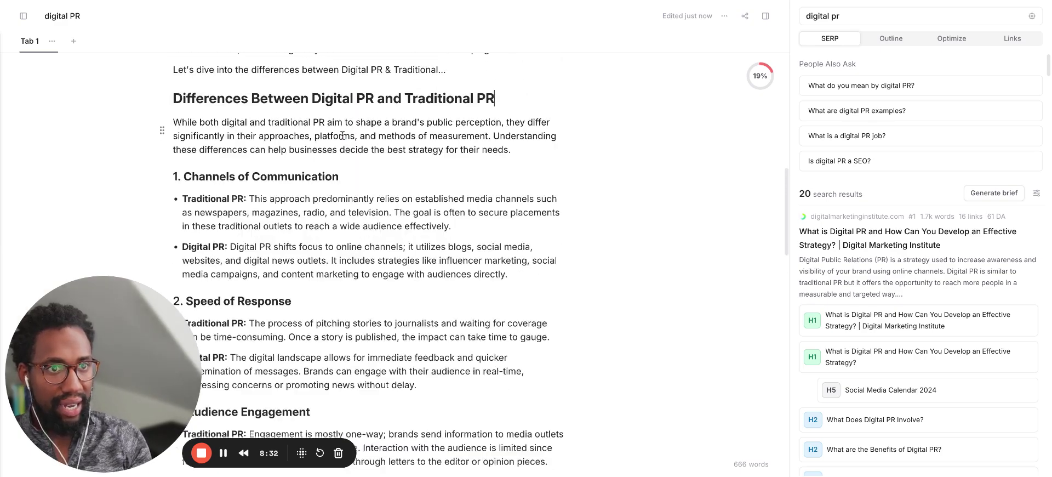
pyautogui.scroll(-14, 347, 144)
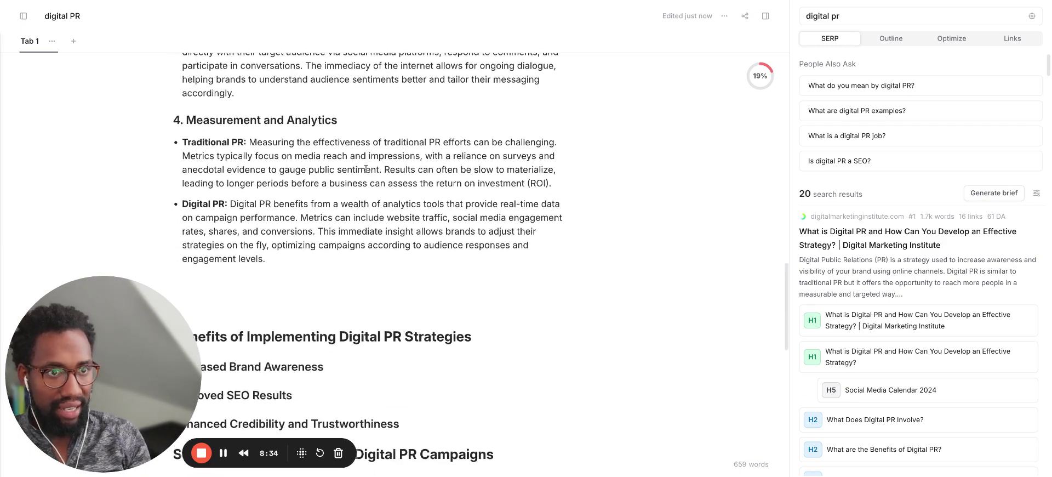
pyautogui.press('BackSpace')
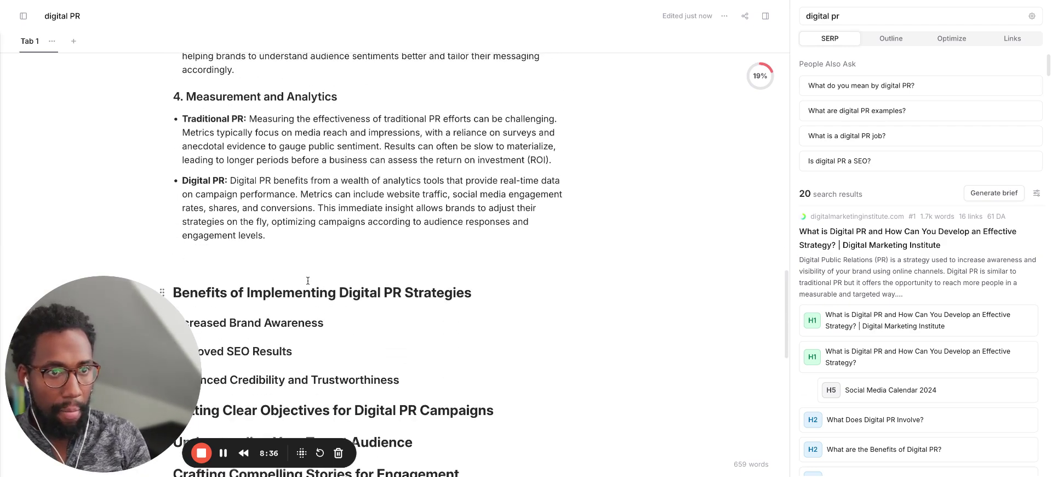
pyautogui.press('BackSpace')
pyautogui.scroll(-3, 495, 188)
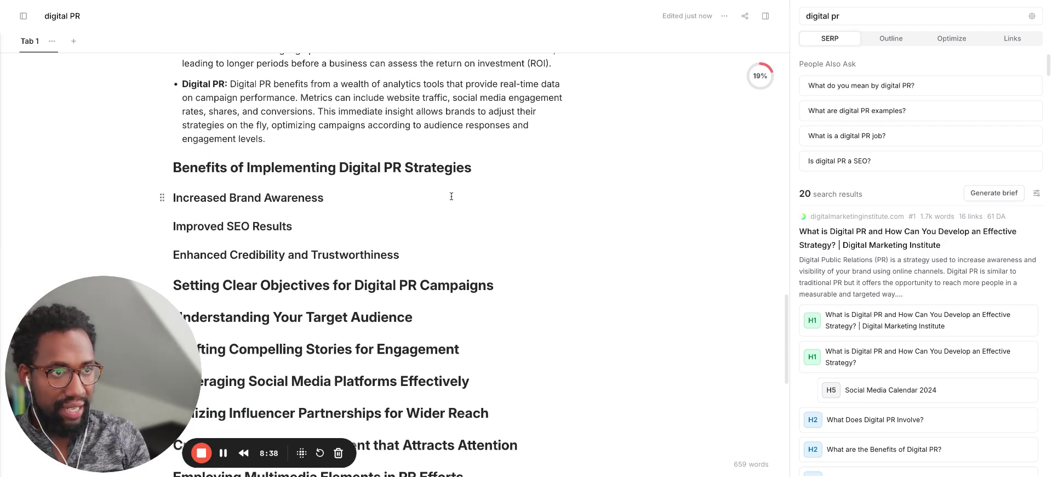
# Have the AI write and continue the benefits content under Increased Brand Awareness, then accept it.
pyautogui.press('Return')
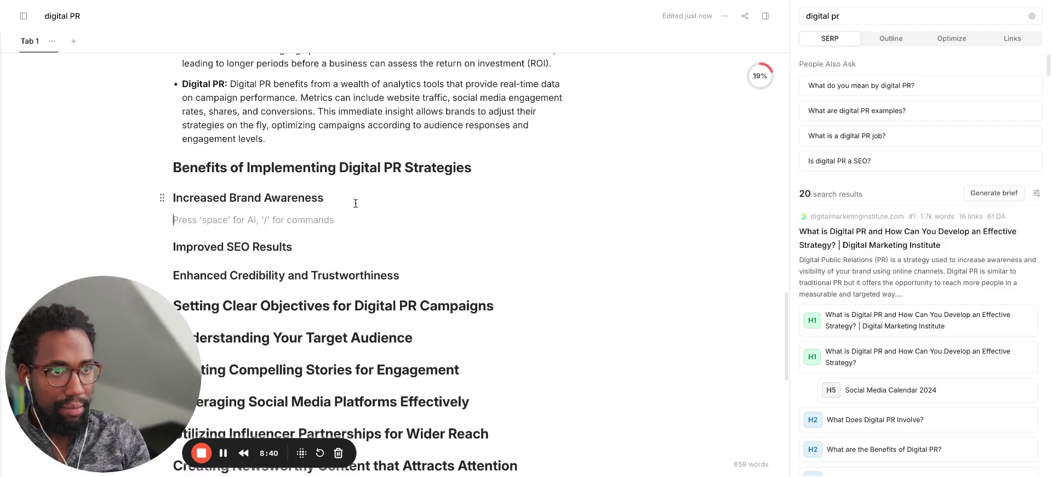
pyautogui.write('/')
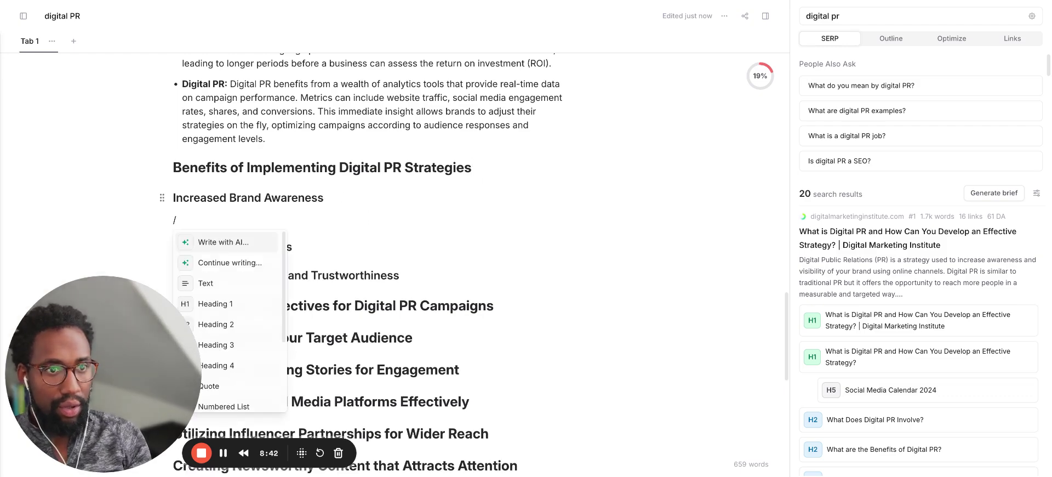
pyautogui.press('Return')
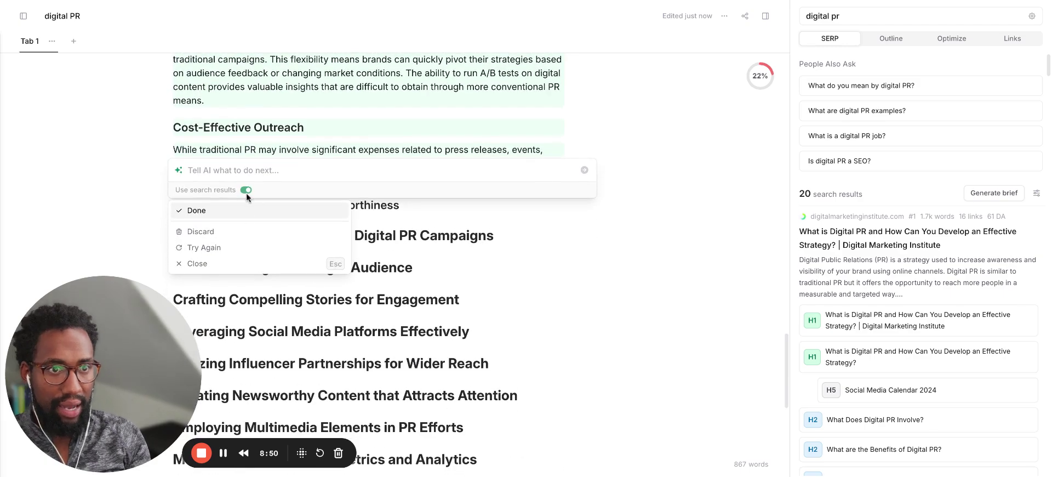
pyautogui.write('conti')
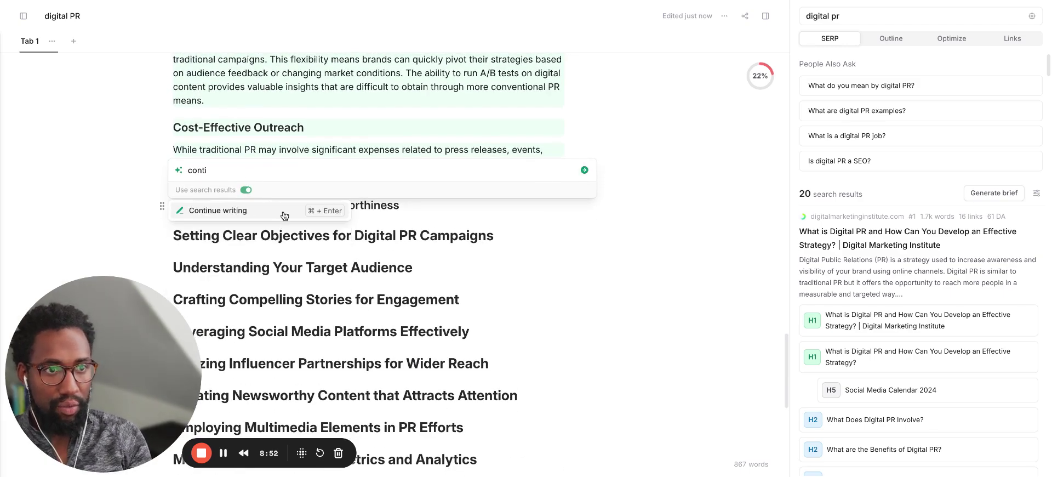
pyautogui.click(284, 214)
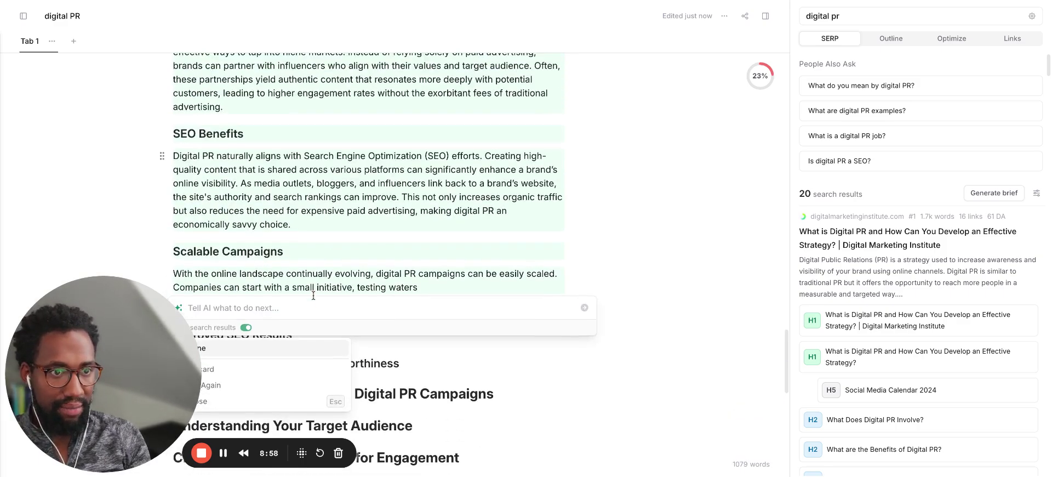
pyautogui.click(245, 288)
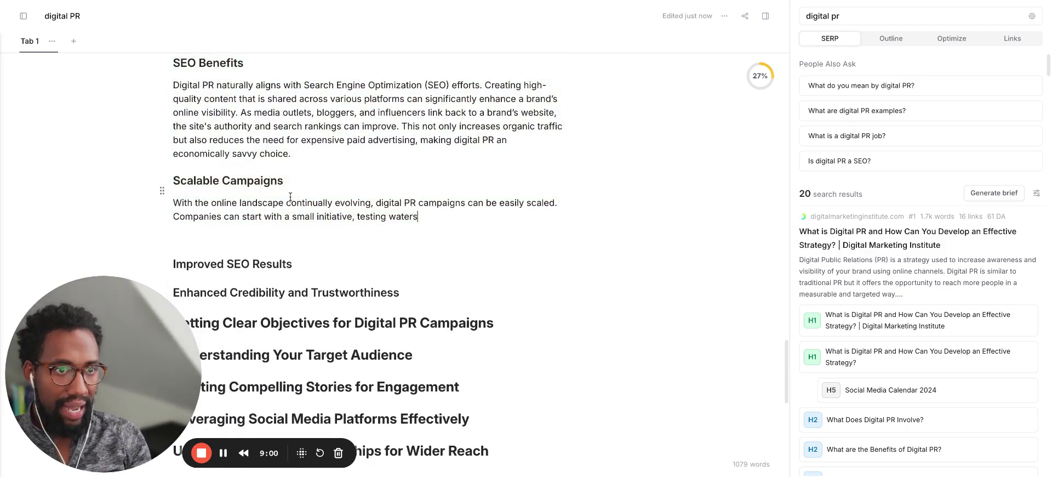
# Delete the unfinished Scalable Campaigns section and the empty Improved SEO Results and credibility headings.
pyautogui.moveTo(419, 217); pyautogui.dragTo(324, 165)
pyautogui.press('BackSpace')
pyautogui.press('Delete')
pyautogui.press('Delete')
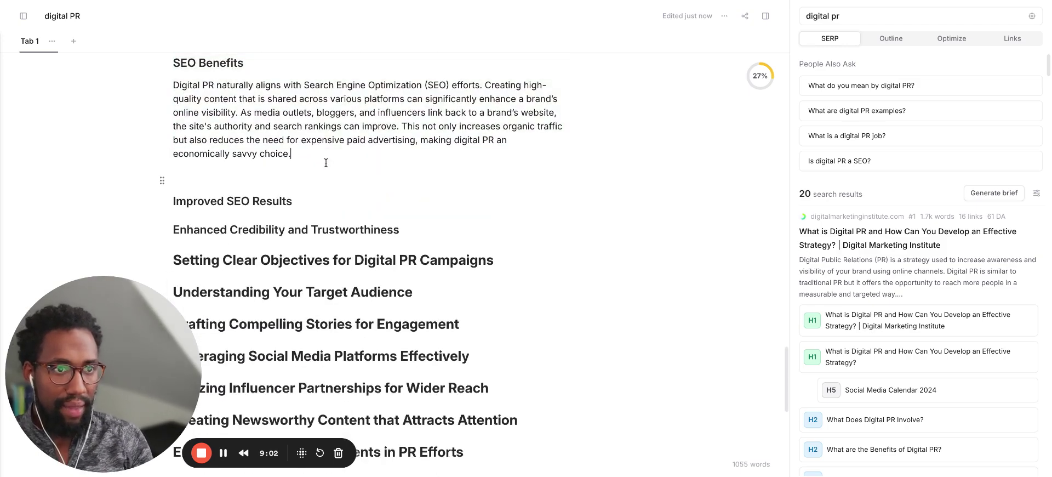
pyautogui.keyDown('shift'); pyautogui.click(425, 211); pyautogui.keyUp('shift')
pyautogui.press('BackSpace')
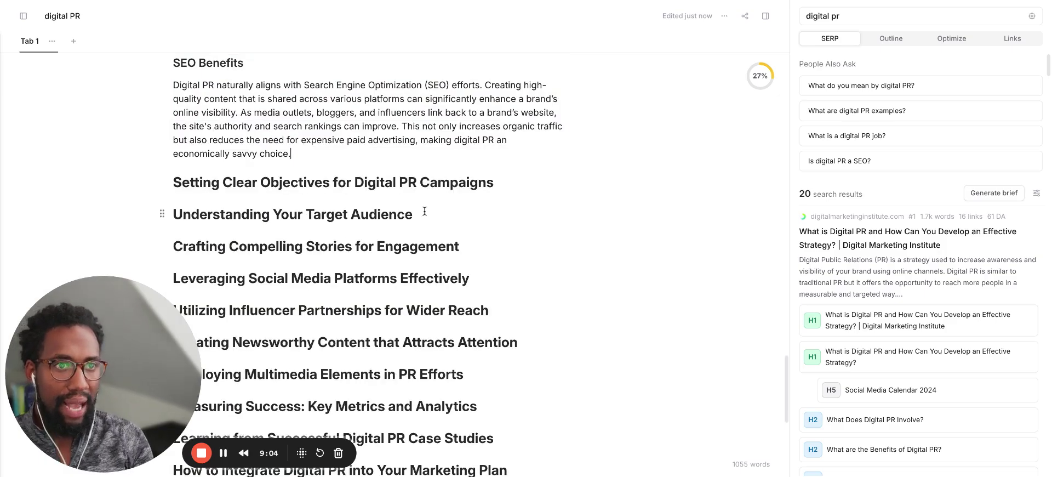
# Remove the duplicate Increased Brand Awareness heading.
pyautogui.scroll(15, 425, 211)
pyautogui.scroll(3, 424, 211)
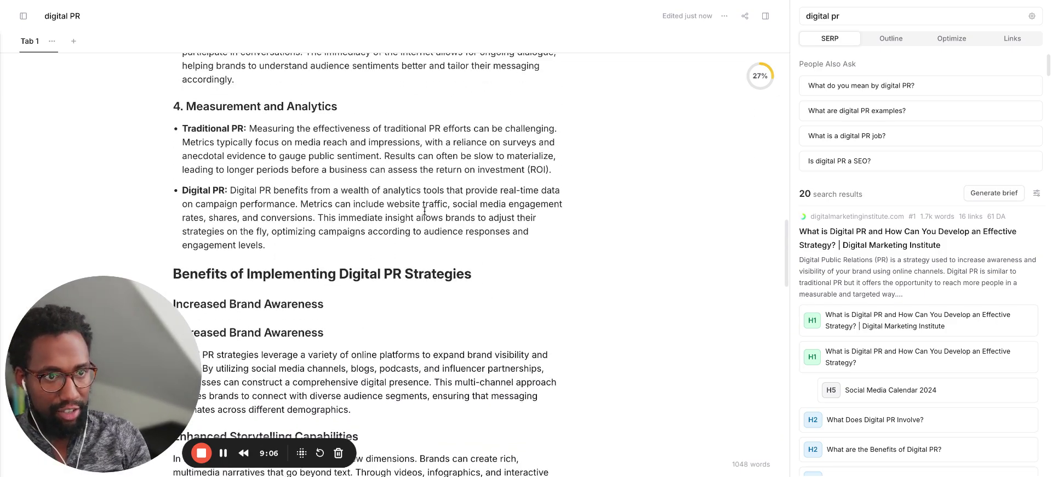
pyautogui.doubleClick(211, 334)
pyautogui.tripleClick(311, 333)
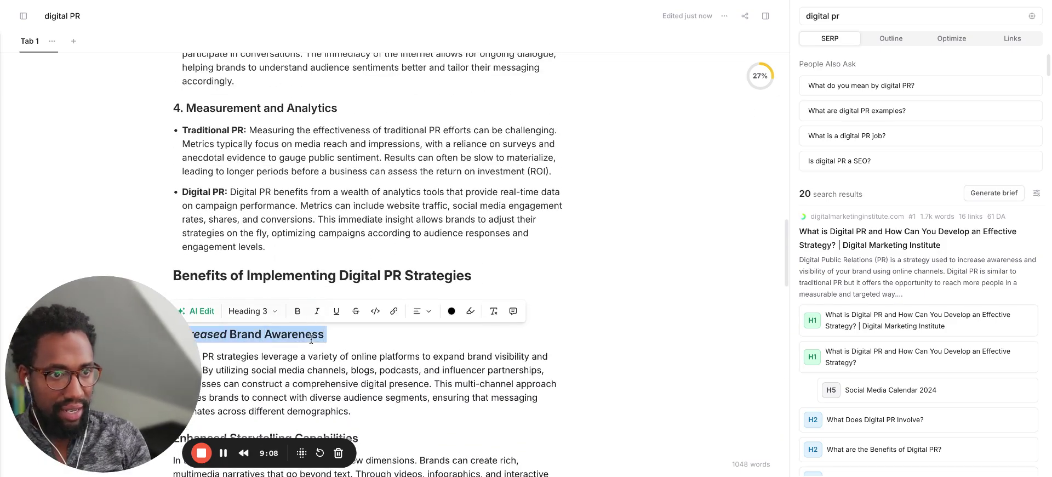
pyautogui.press('Right')
# Delete the repeated What is Digital PR? heading and its leftover empty line.
pyautogui.scroll(12, 311, 338)
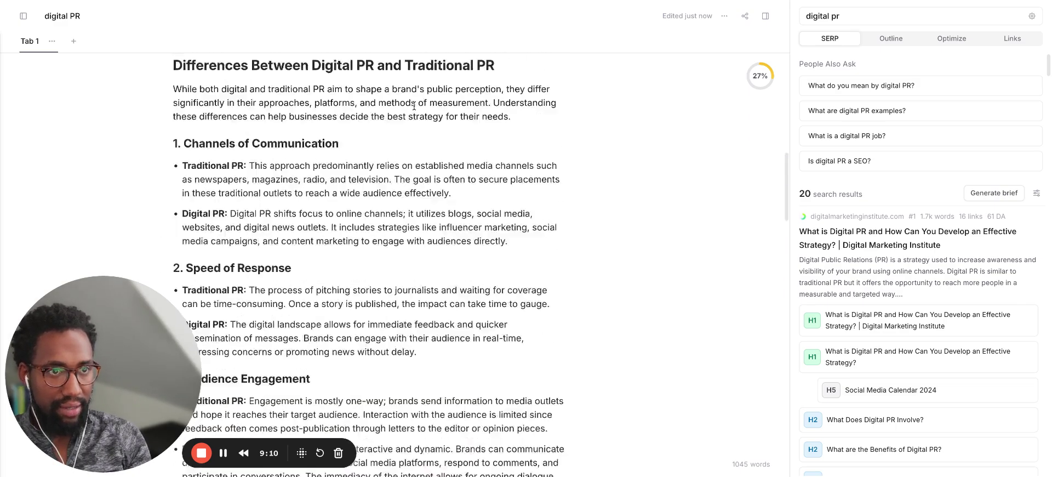
pyautogui.moveTo(143, 327); pyautogui.dragTo(669, 140)
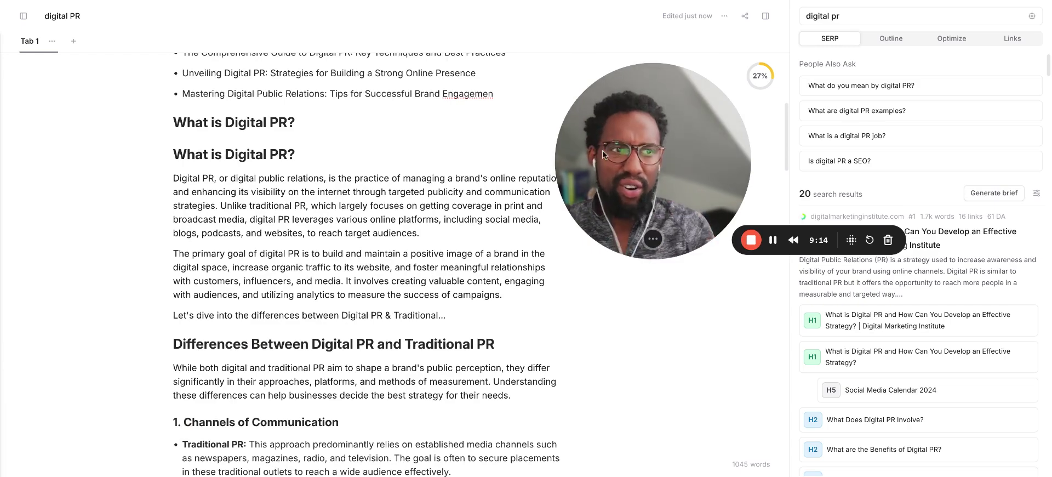
pyautogui.tripleClick(237, 122)
pyautogui.press('BackSpace')
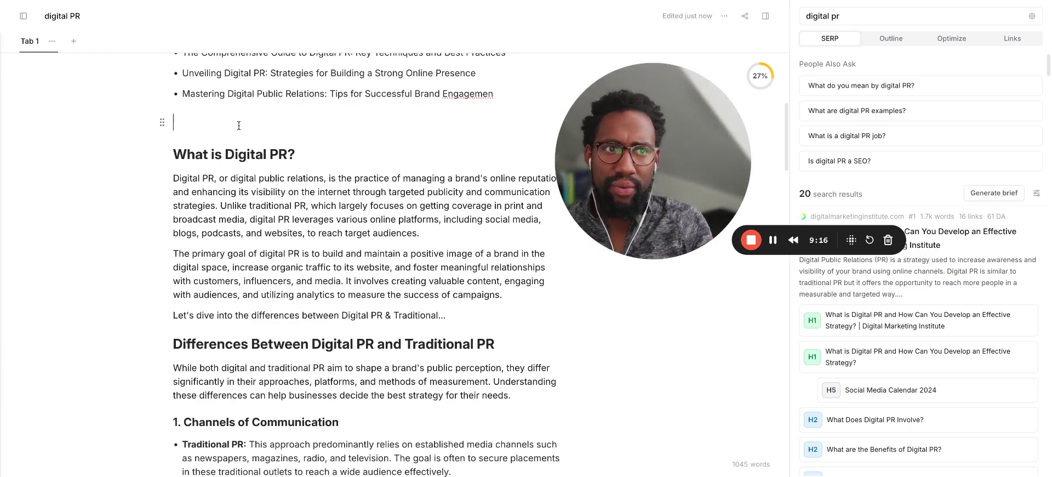
pyautogui.press('BackSpace')
# Scroll through and review the 1041-word draft, including the Differences section on channels, speed and engagement.
pyautogui.scroll(3, 242, 169)
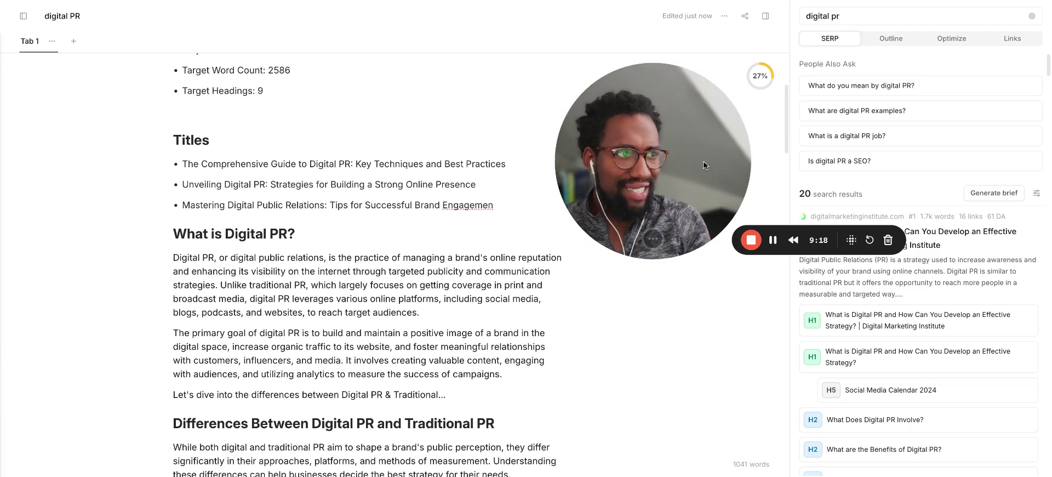
pyautogui.moveTo(701, 164); pyautogui.dragTo(747, 226)
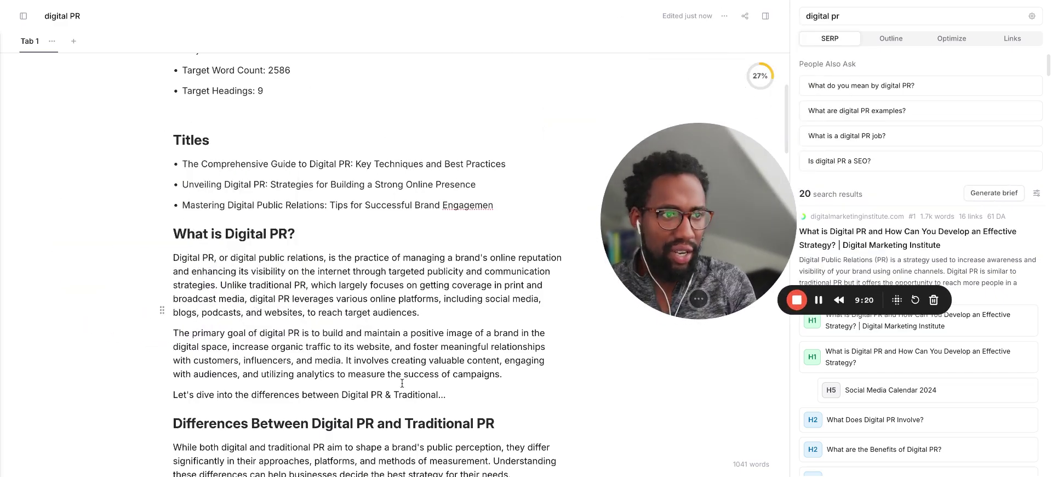
pyautogui.scroll(-5, 403, 382)
pyautogui.scroll(-5, 402, 382)
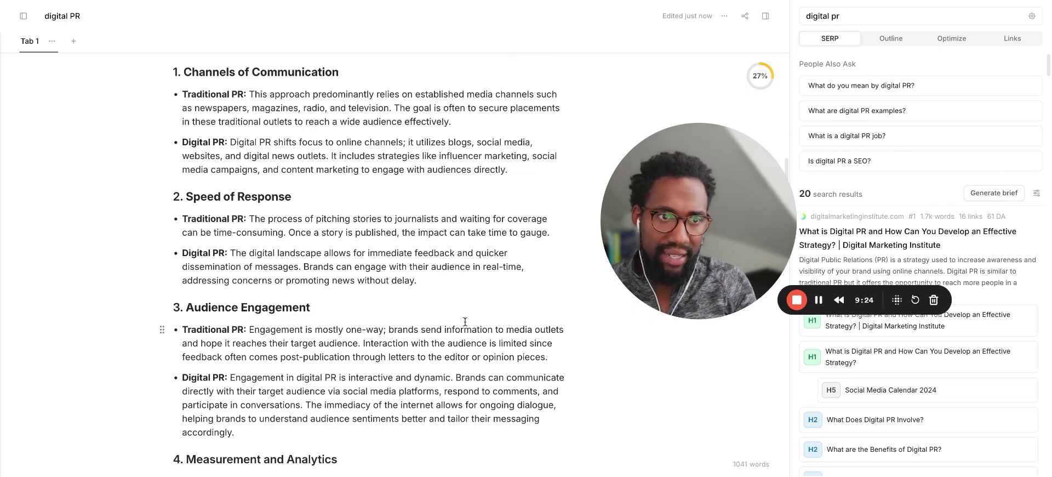
pyautogui.scroll(2, 463, 266)
pyautogui.scroll(7, 463, 266)
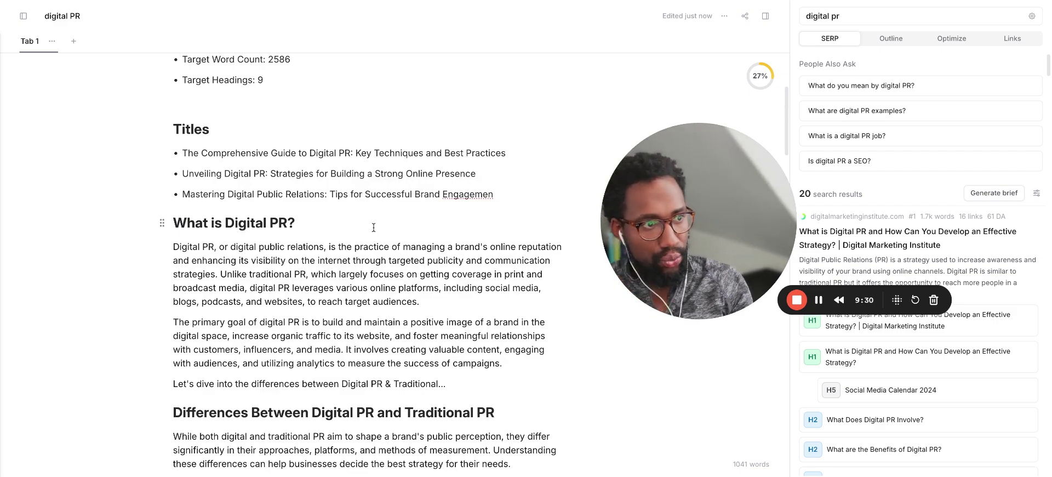
pyautogui.scroll(-8, 376, 247)
pyautogui.scroll(1, 373, 226)
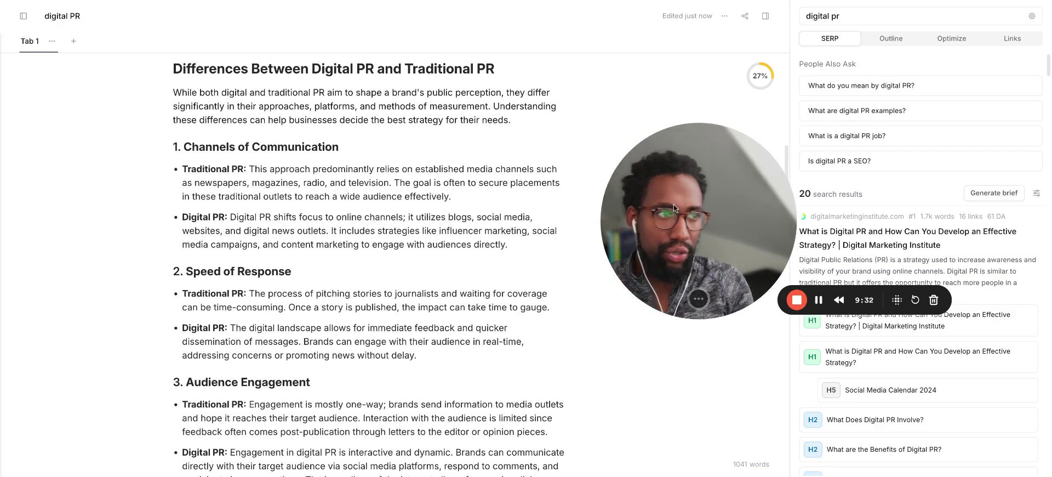
pyautogui.moveTo(713, 221)
pyautogui.mouseDown()
pyautogui.moveTo(493, 219)
pyautogui.moveTo(706, 224)
pyautogui.mouseUp()
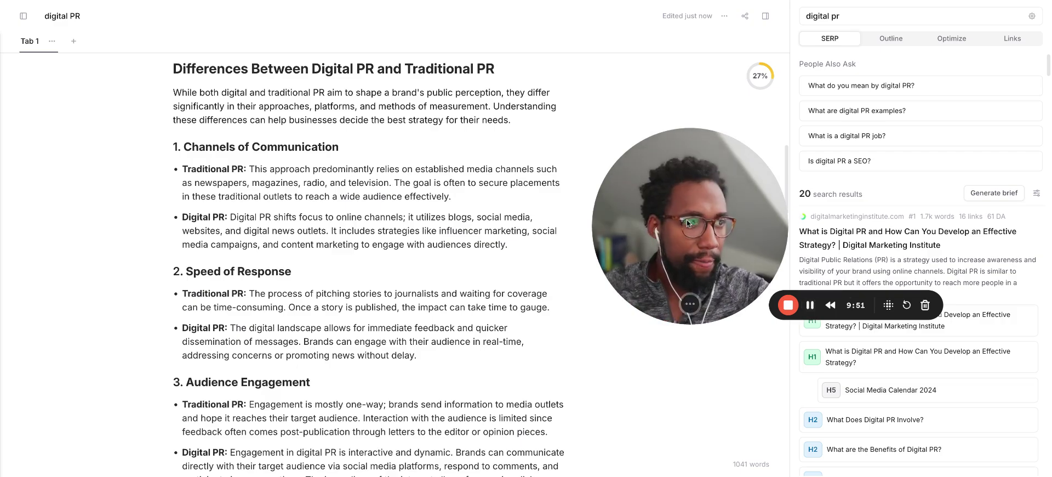
pyautogui.moveTo(674, 223); pyautogui.dragTo(87, 346)
pyautogui.scroll(10, 420, 213)
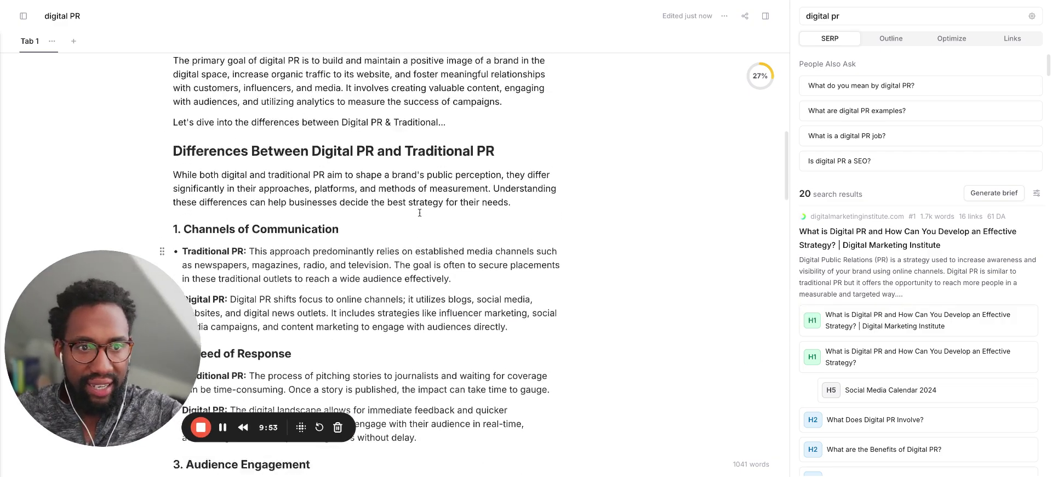
pyautogui.scroll(1, 420, 213)
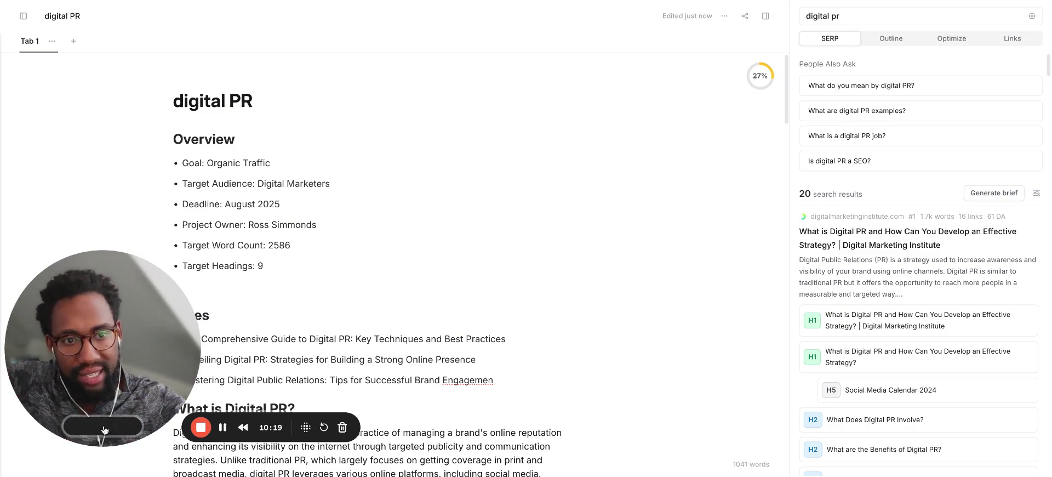
pyautogui.click(130, 431)
pyautogui.moveTo(178, 318); pyautogui.dragTo(656, 130)
pyautogui.scroll(-9, 406, 375)
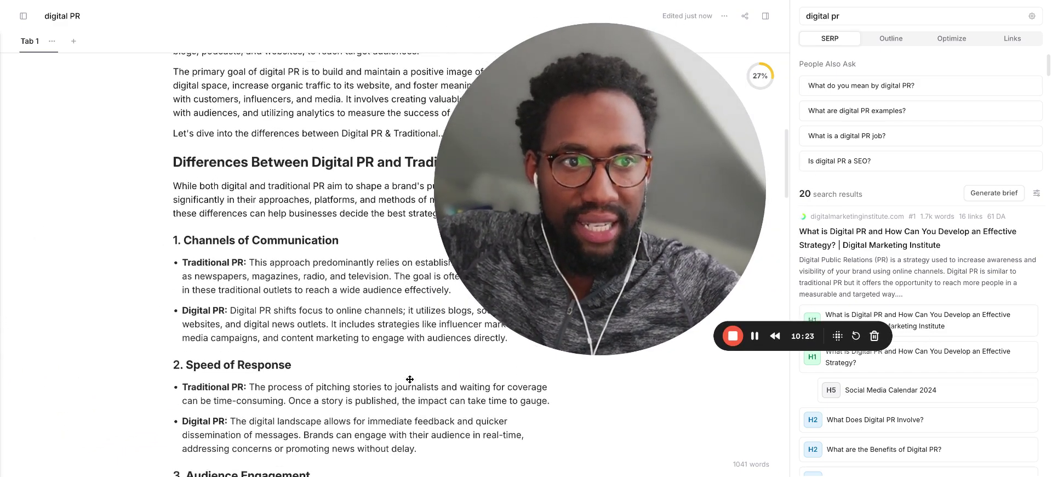
pyautogui.scroll(4, 410, 379)
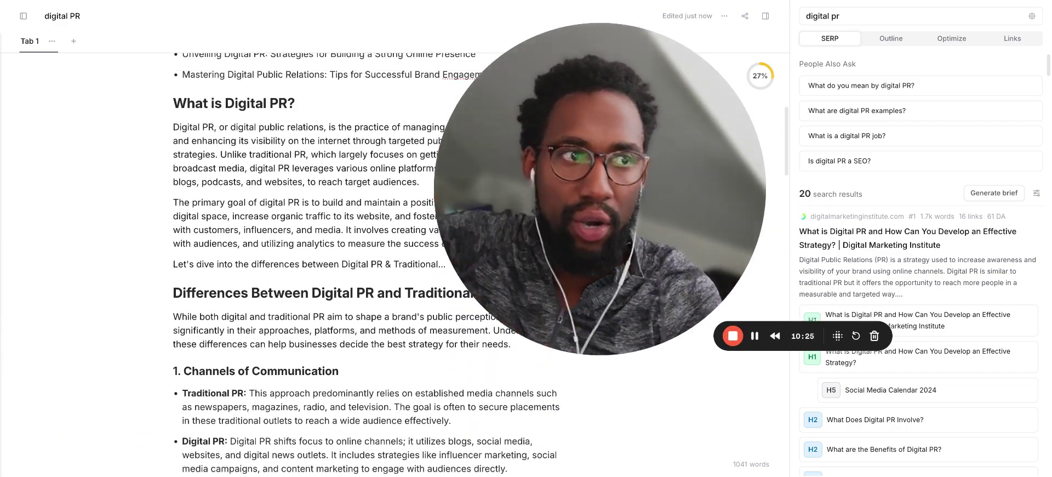
pyautogui.moveTo(576, 185); pyautogui.dragTo(777, 193)
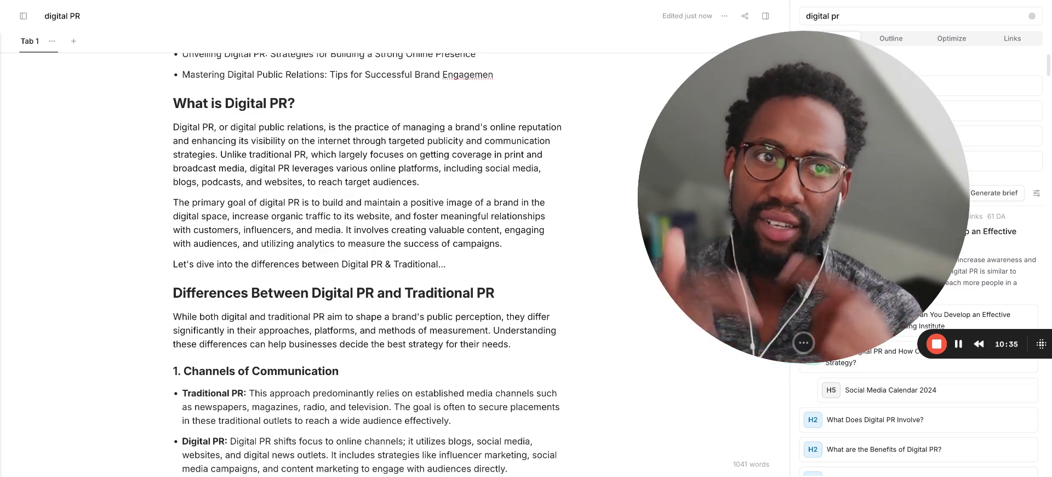
pyautogui.scroll(-3, 281, 193)
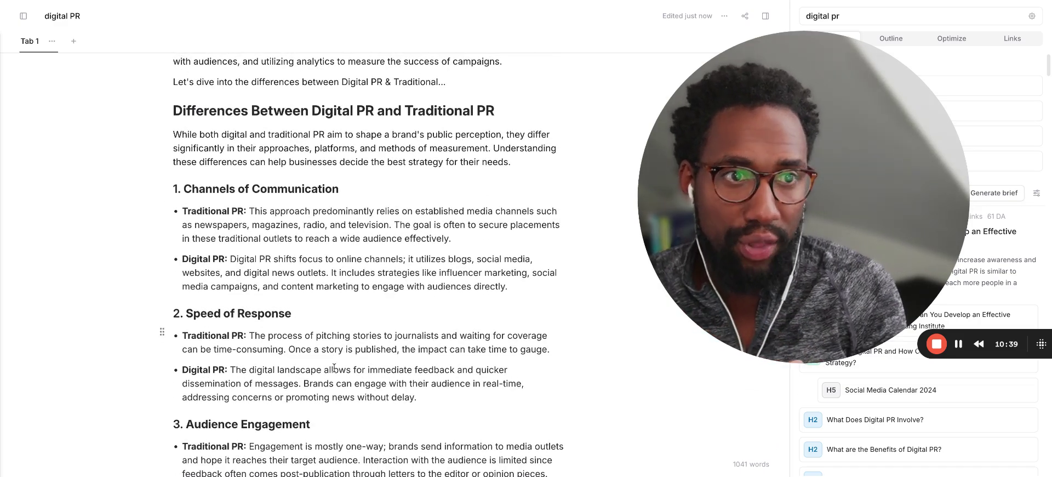
pyautogui.scroll(-3, 307, 274)
pyautogui.scroll(2, 334, 368)
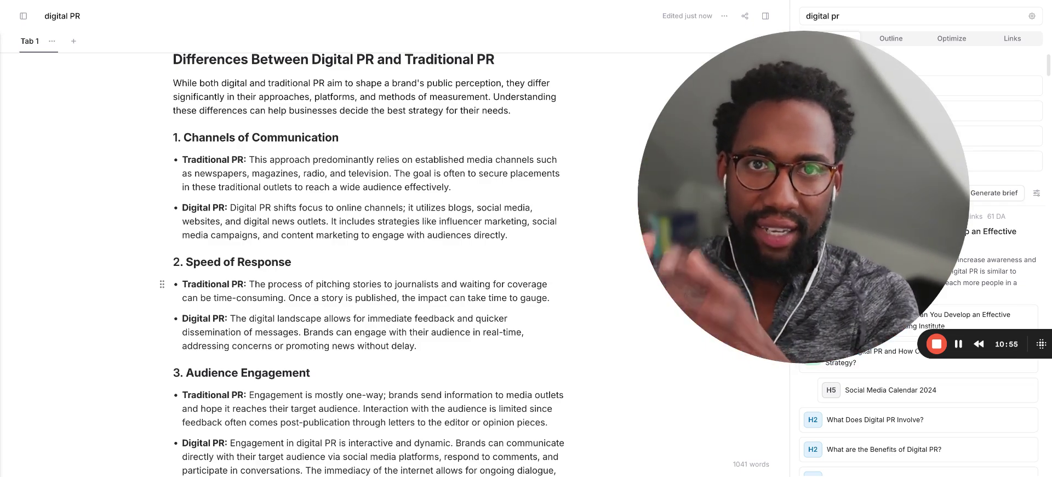
pyautogui.scroll(-5, 408, 203)
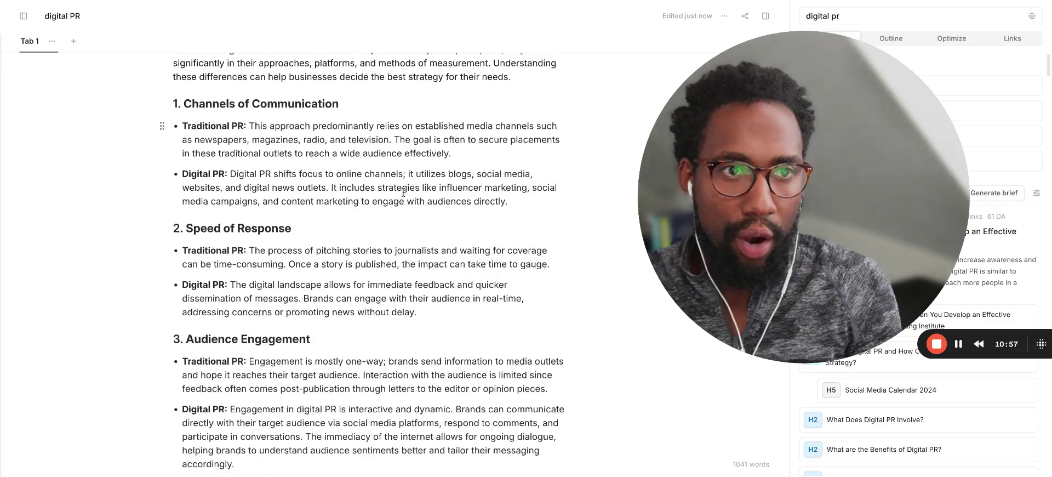
pyautogui.scroll(-10, 308, 247)
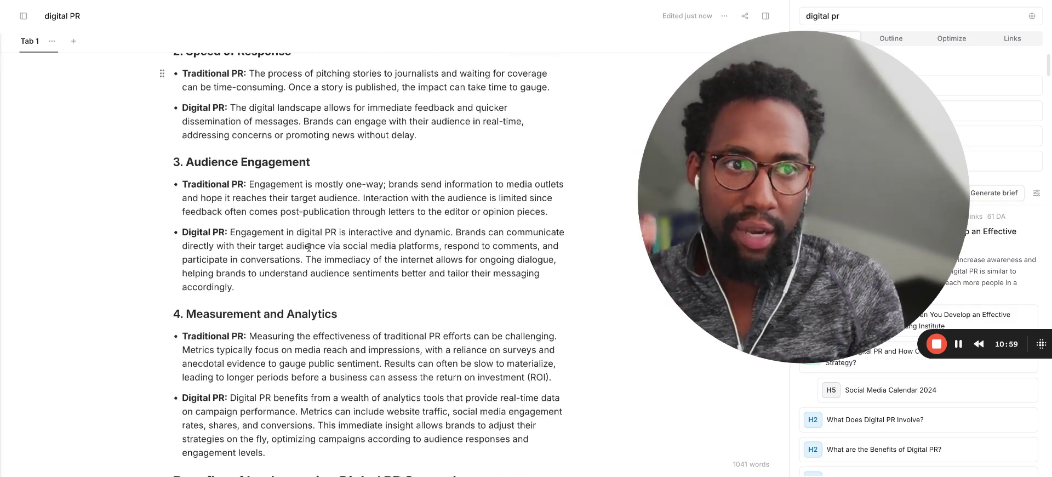
pyautogui.scroll(11, 308, 247)
pyautogui.scroll(5, 368, 263)
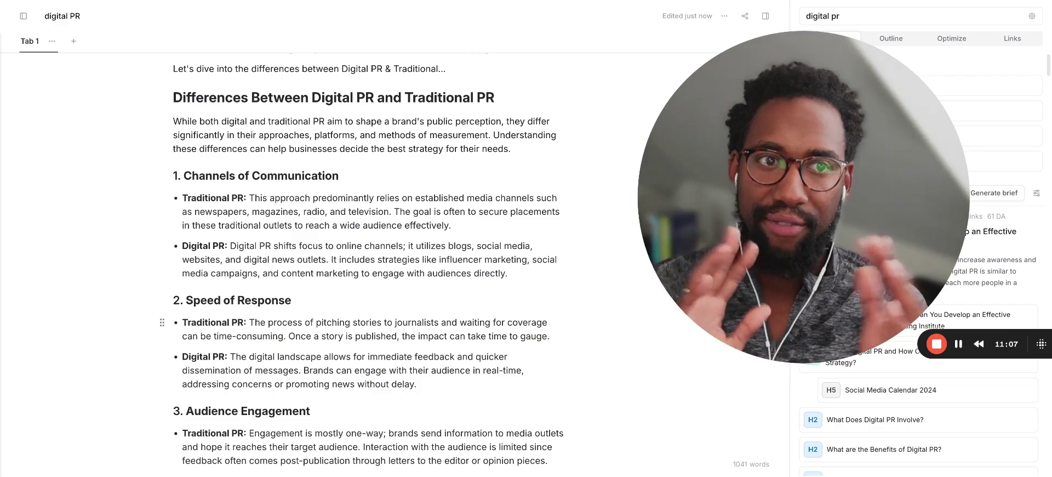
pyautogui.scroll(-12, 369, 274)
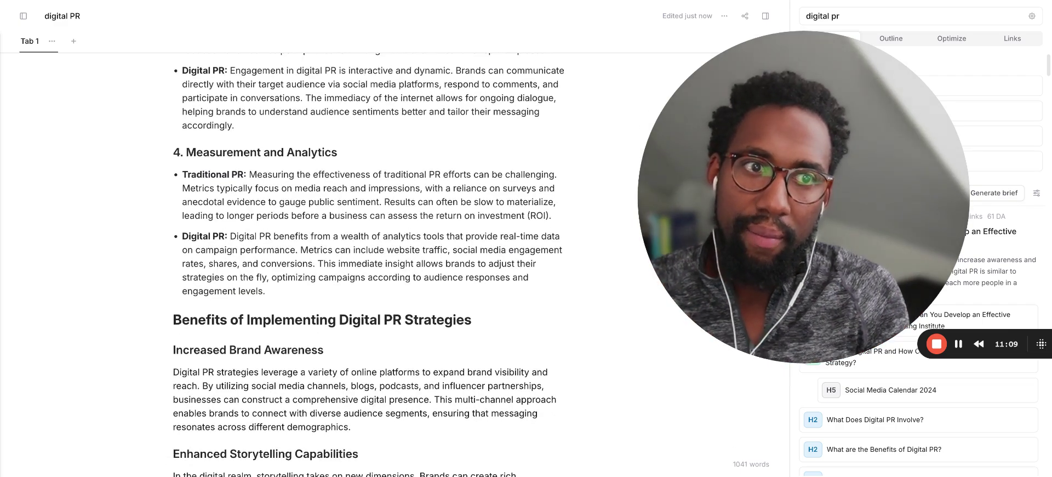
pyautogui.scroll(-1, 368, 263)
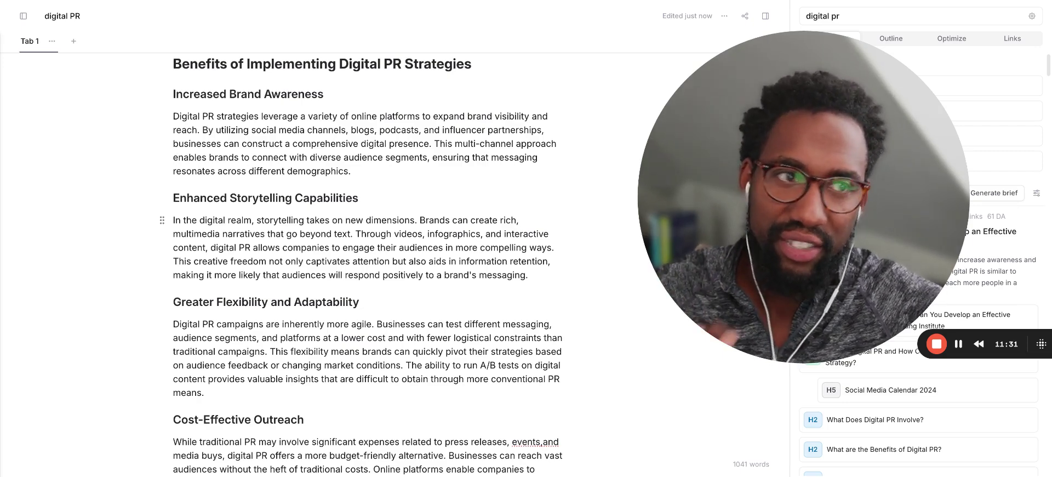
pyautogui.moveTo(775, 122); pyautogui.dragTo(701, 165)
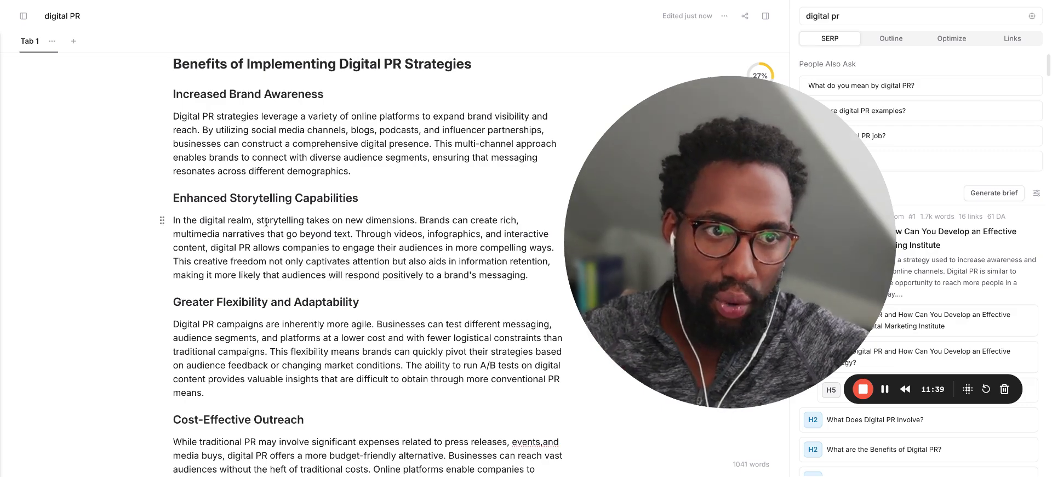
# Replace the opening 'In the digital realm' with a personal anecdote line ending 'was when XYZ happened.'.
pyautogui.moveTo(261, 221); pyautogui.dragTo(170, 220)
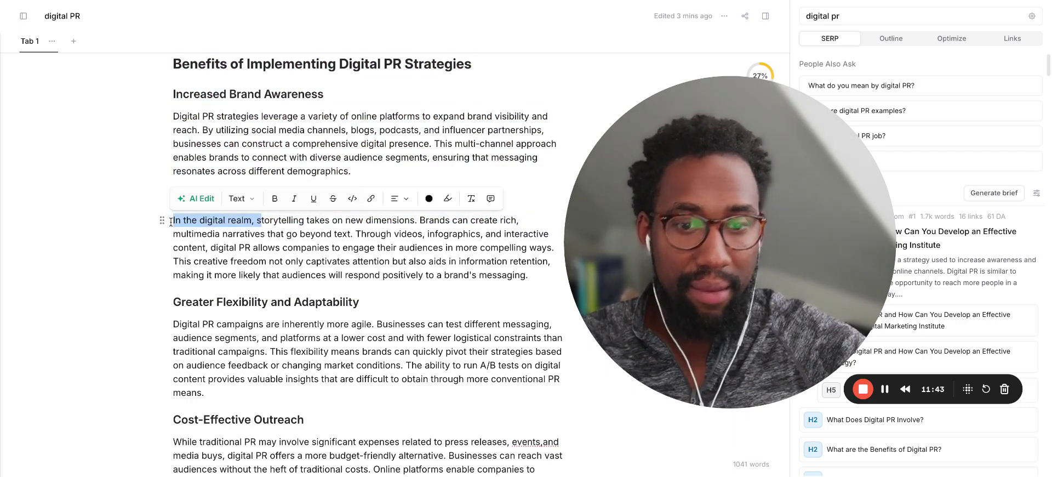
pyautogui.write('Enhanced Storytelling Capabilities')
pyautogui.write('S')
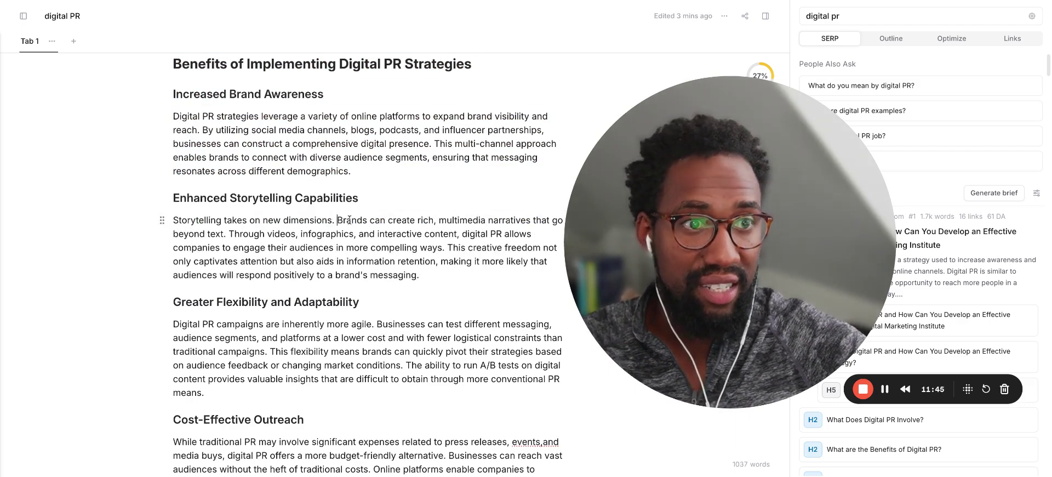
pyautogui.press('Return')
pyautogui.press('Return')
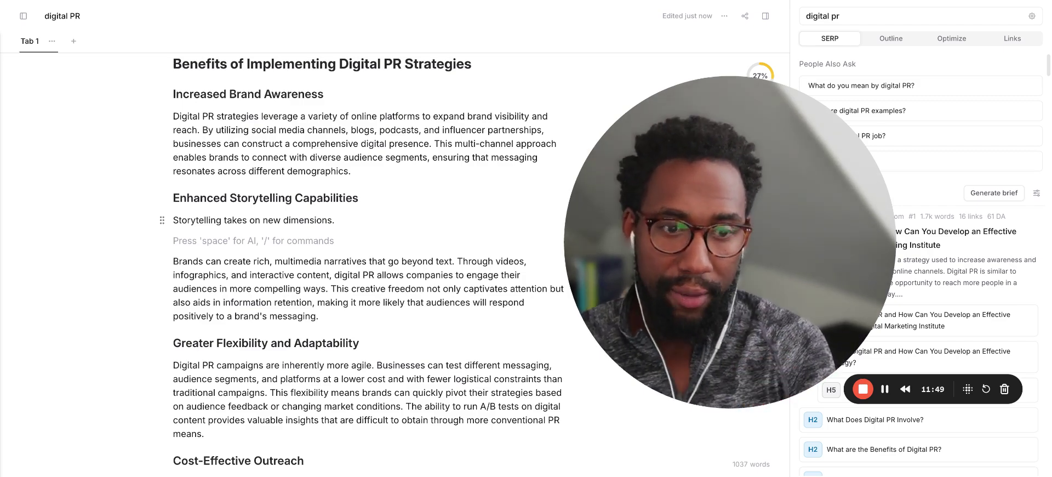
pyautogui.write('Wh')
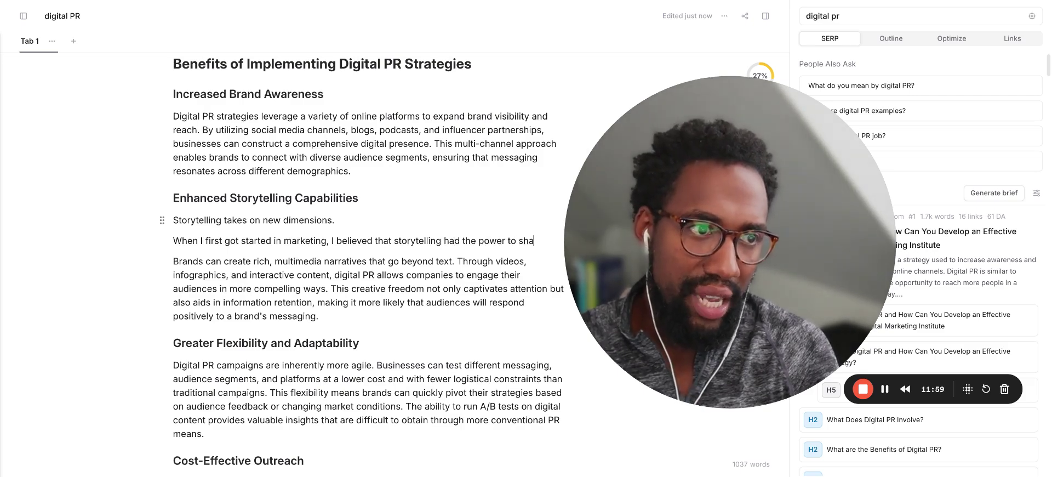
pyautogui.write('ltu')
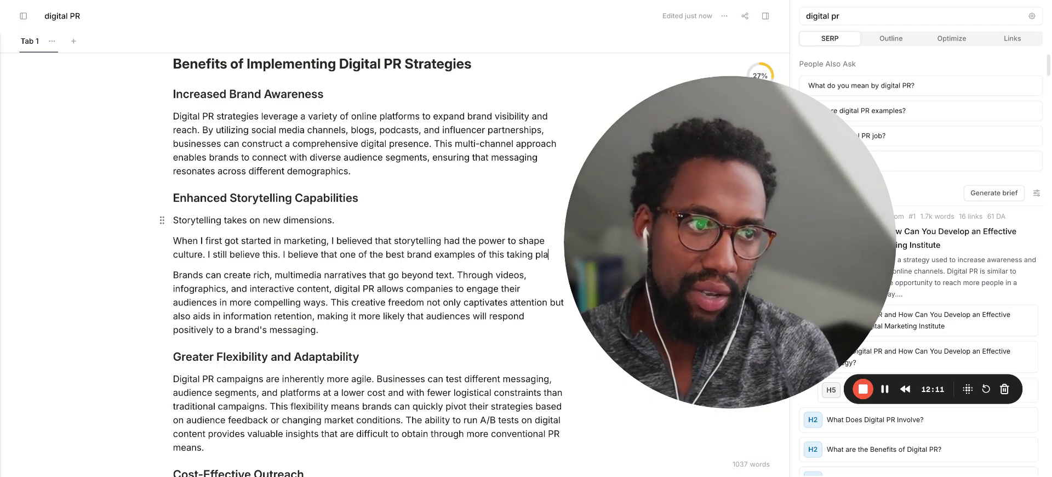
pyautogui.write('was when XYZ happened.')
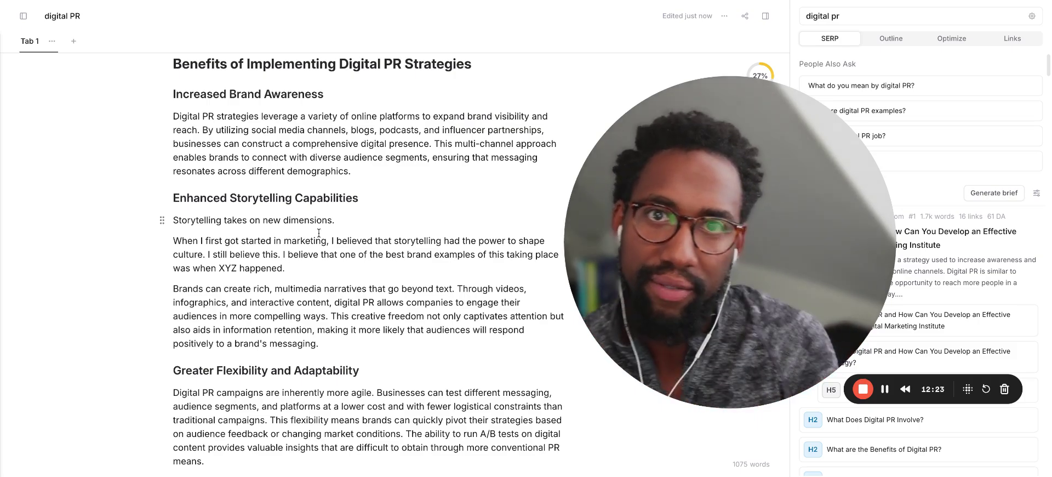
pyautogui.scroll(15, 318, 233)
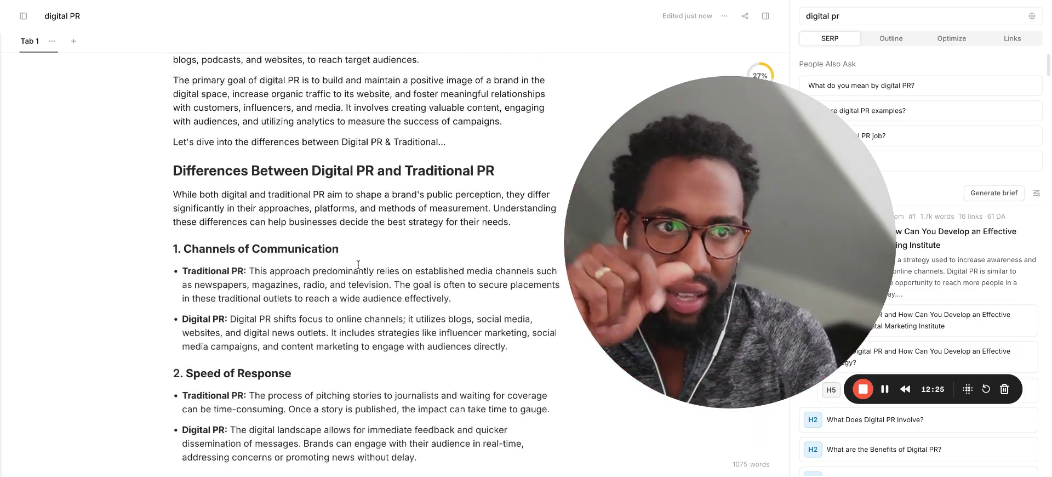
pyautogui.scroll(10, 358, 265)
pyautogui.scroll(-3, 358, 265)
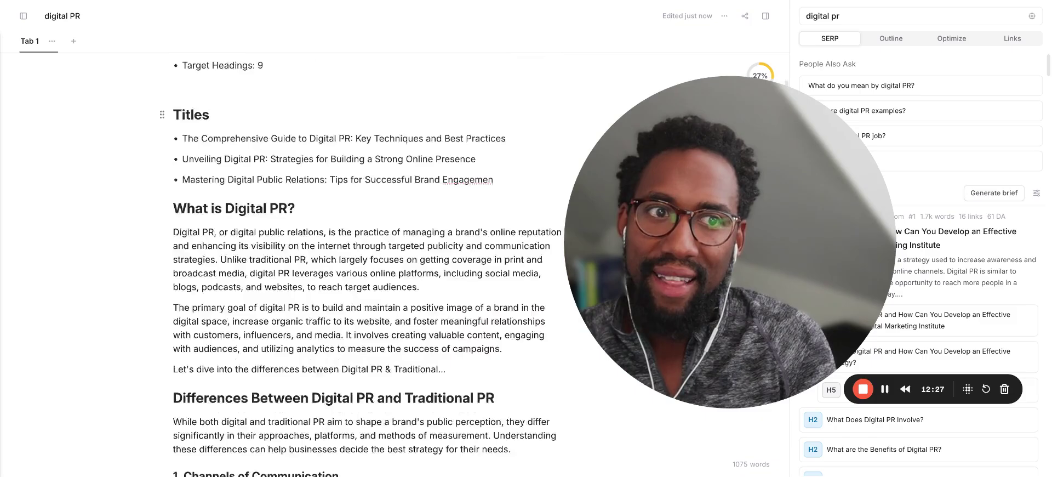
pyautogui.scroll(-20, 358, 265)
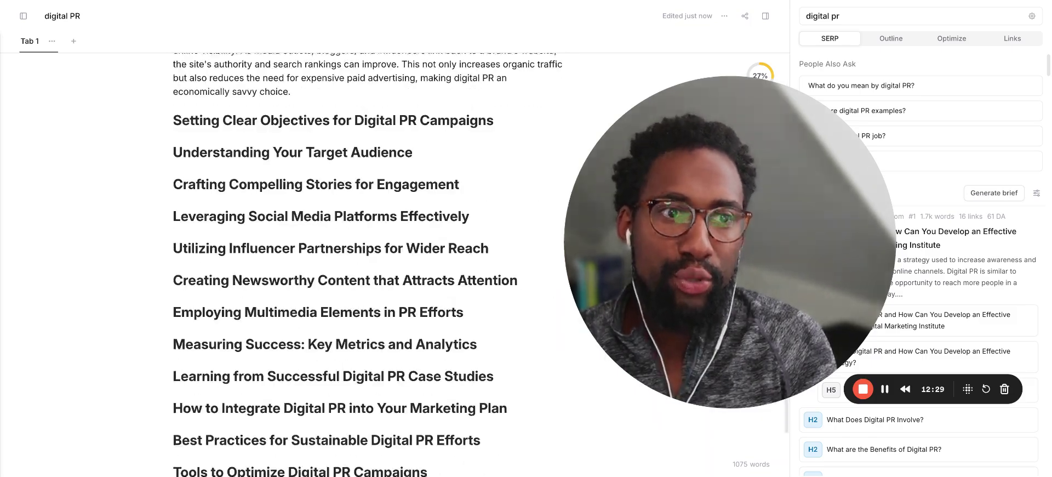
pyautogui.scroll(6, 358, 265)
pyautogui.scroll(-8, 358, 265)
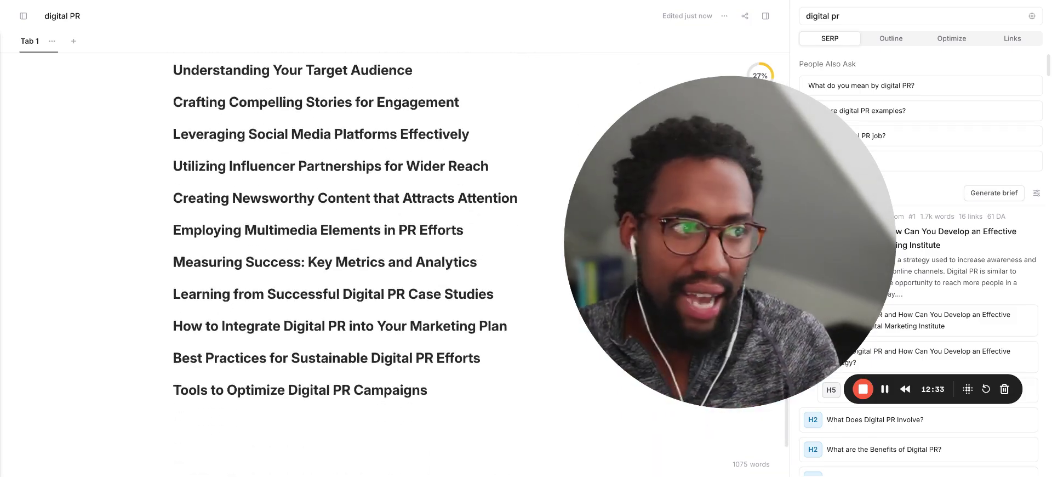
pyautogui.scroll(5, 358, 265)
pyautogui.moveTo(845, 134); pyautogui.dragTo(540, 143)
pyautogui.scroll(-1, 913, 223)
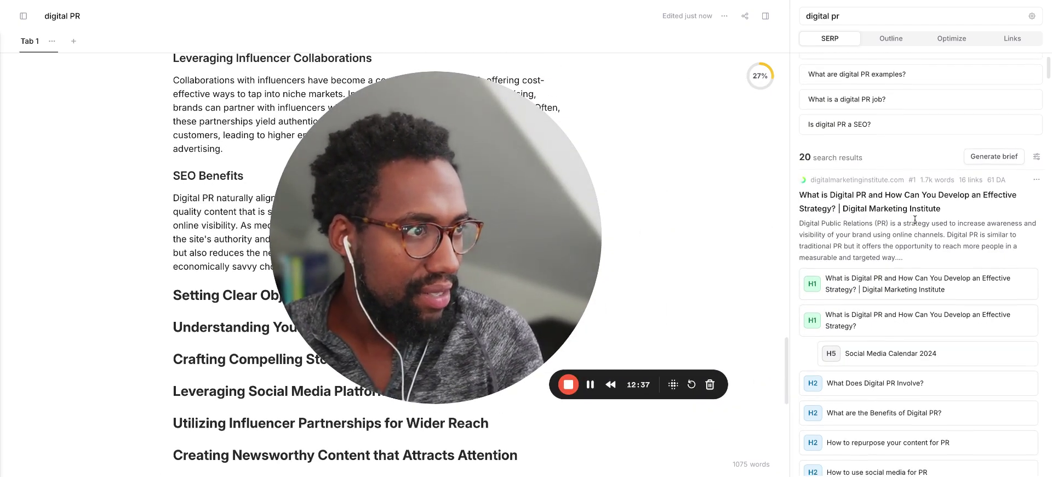
pyautogui.scroll(-10, 935, 181)
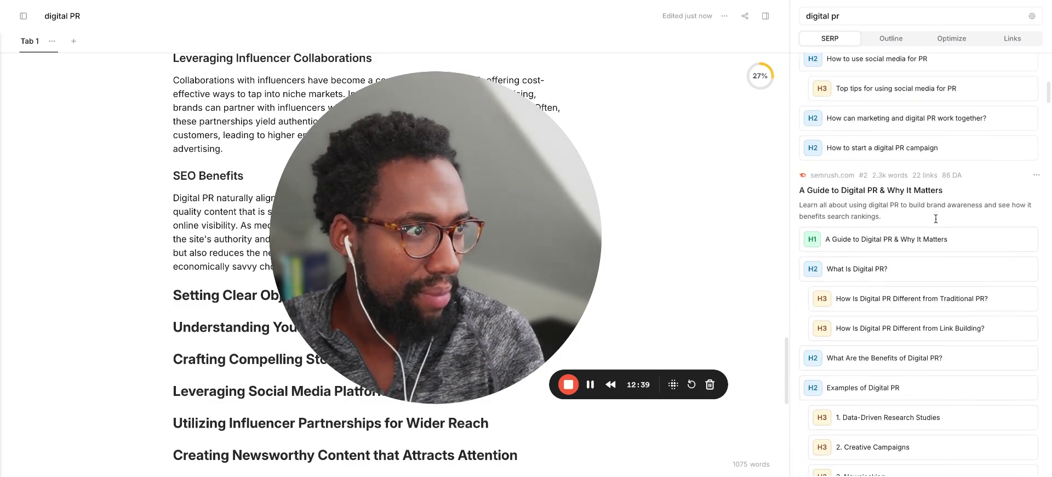
pyautogui.scroll(-1, 900, 229)
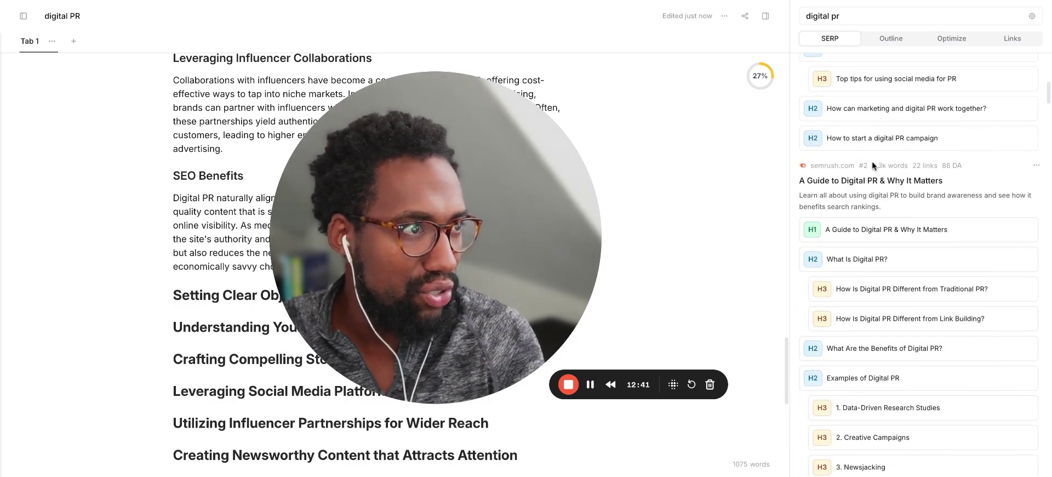
pyautogui.scroll(-7, 882, 219)
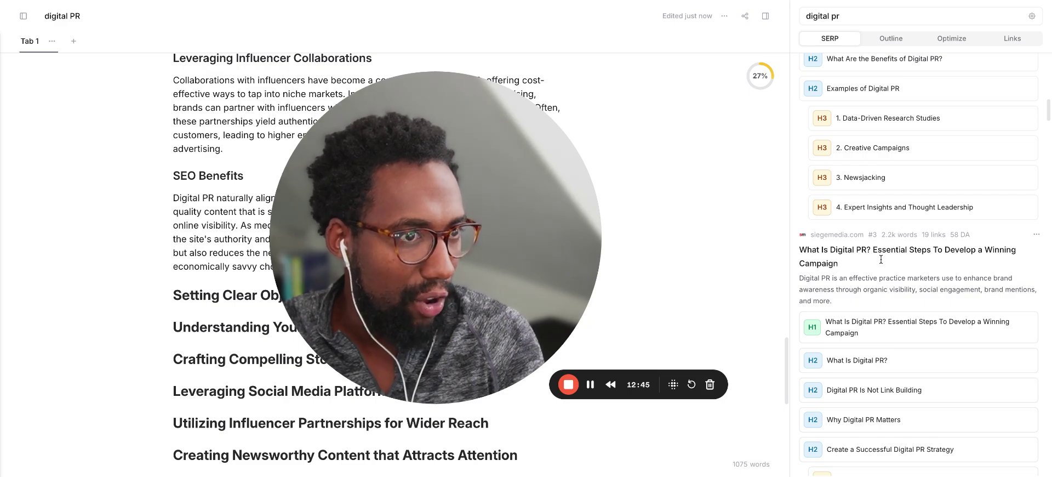
pyautogui.scroll(-10, 880, 259)
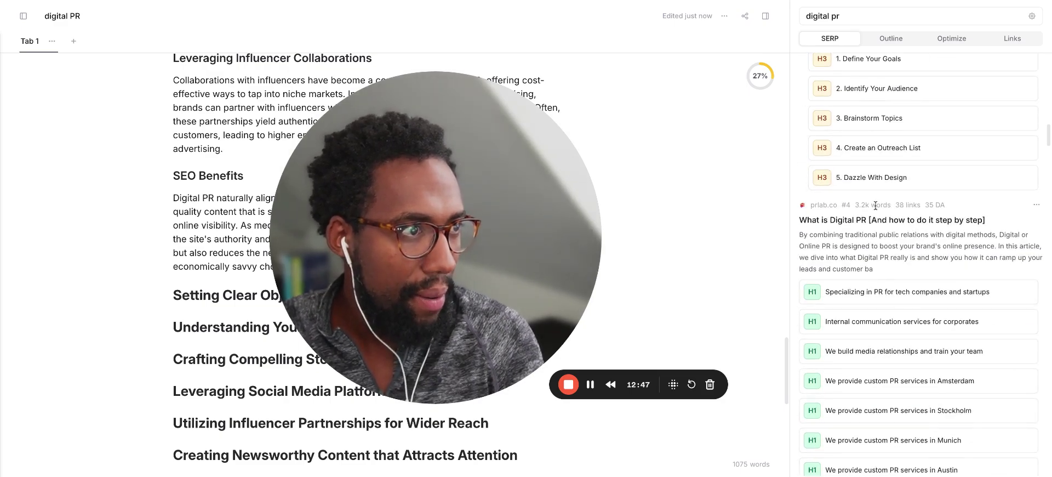
pyautogui.scroll(-2, 876, 205)
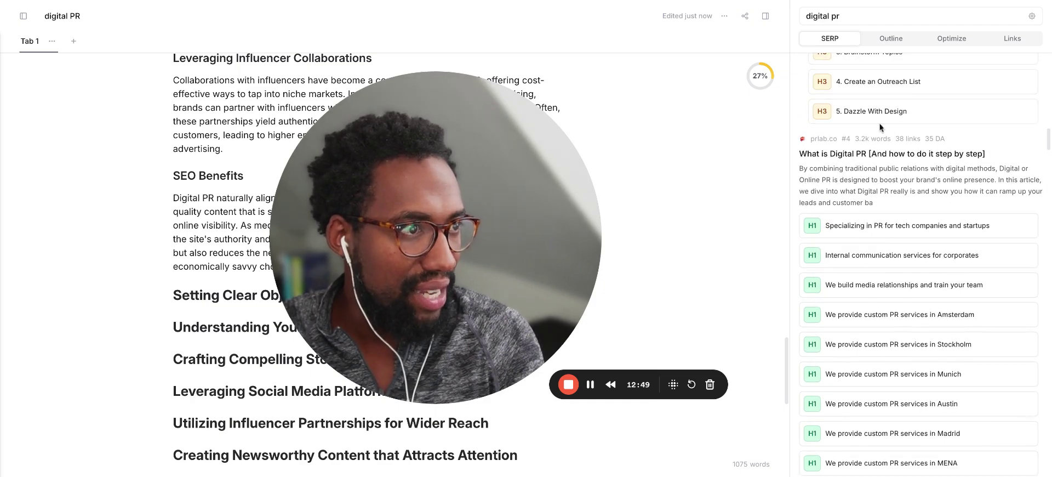
pyautogui.scroll(-9, 878, 249)
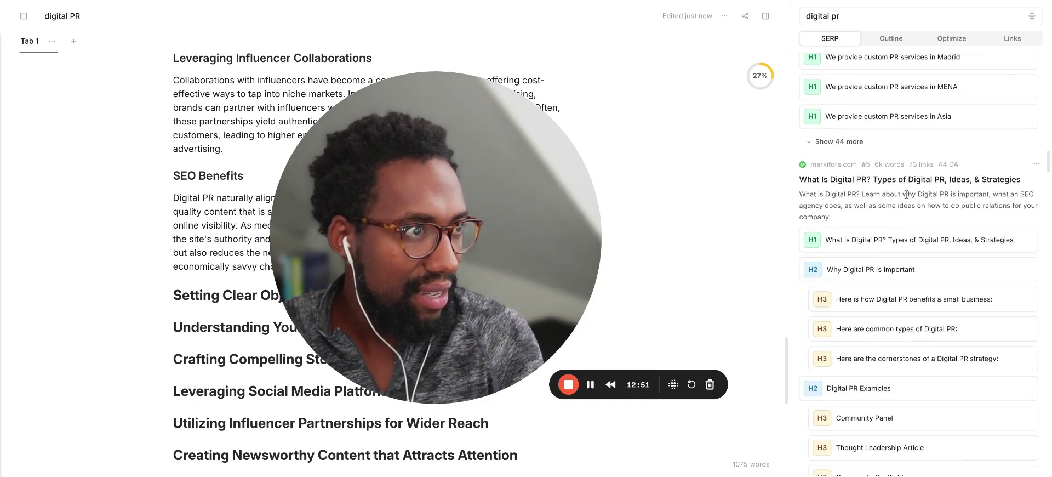
pyautogui.scroll(-6, 906, 198)
pyautogui.scroll(5, 865, 225)
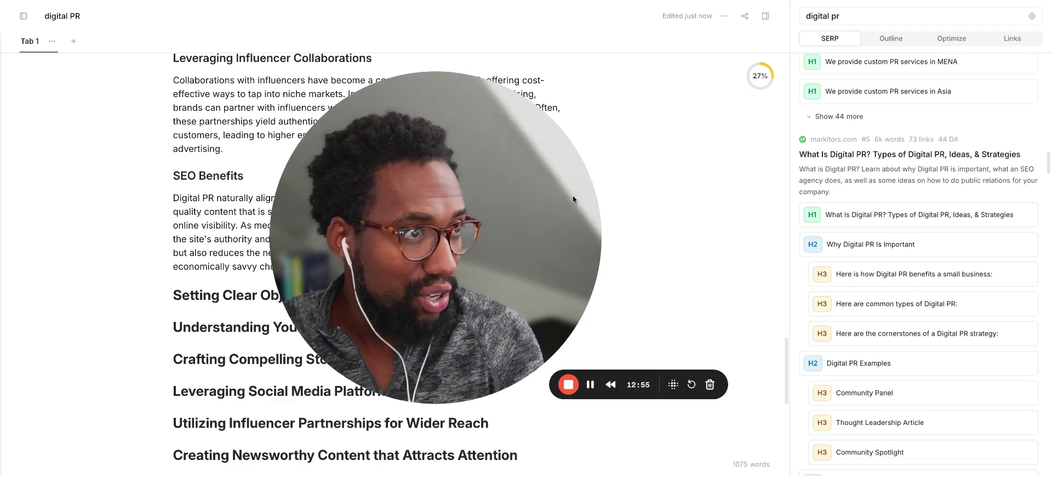
pyautogui.moveTo(542, 186); pyautogui.dragTo(735, 196)
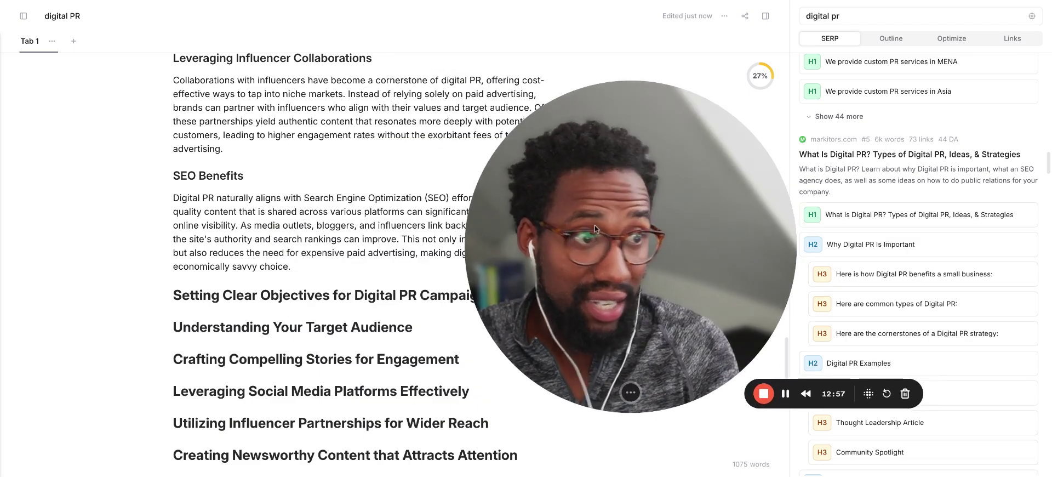
pyautogui.moveTo(669, 205); pyautogui.dragTo(771, 178)
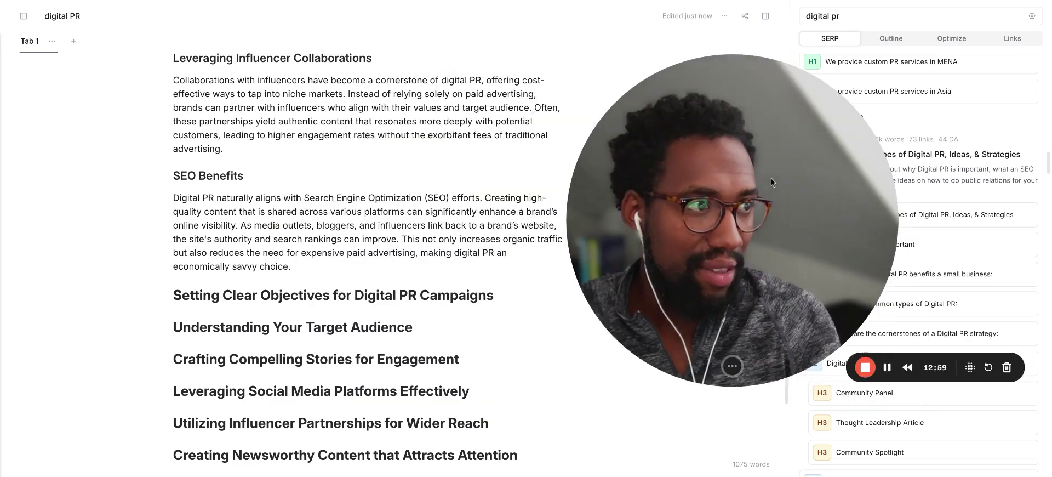
pyautogui.scroll(8, 451, 317)
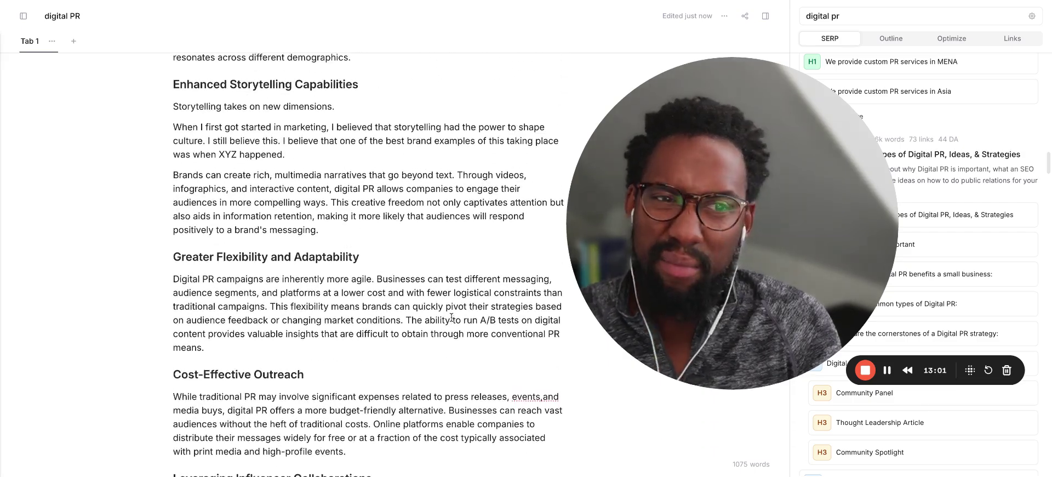
pyautogui.scroll(5, 451, 316)
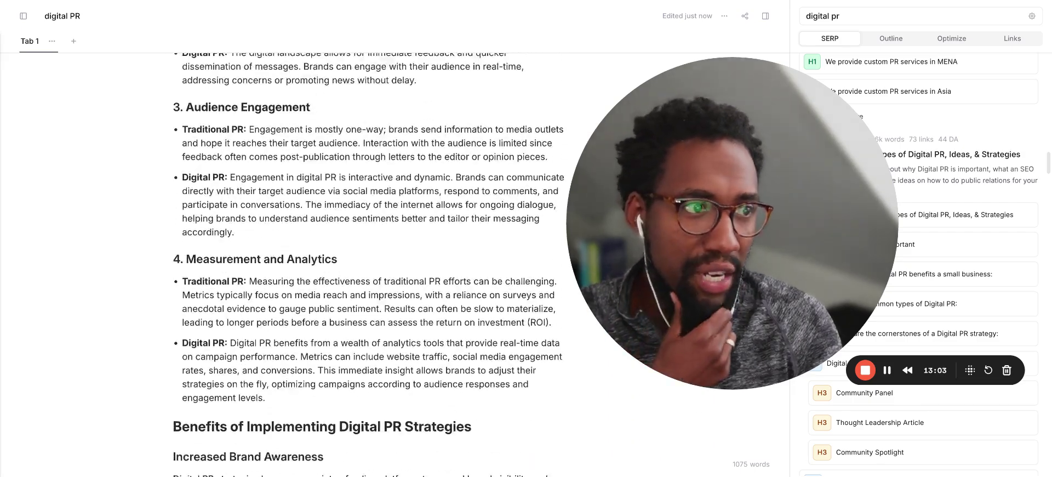
pyautogui.scroll(10, 367, 258)
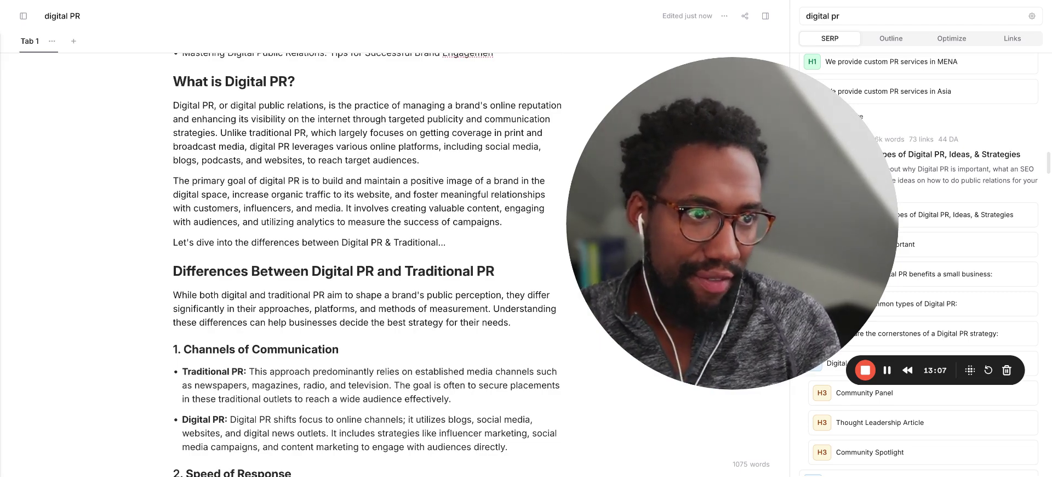
pyautogui.moveTo(745, 195); pyautogui.dragTo(744, 213)
pyautogui.scroll(6, 383, 230)
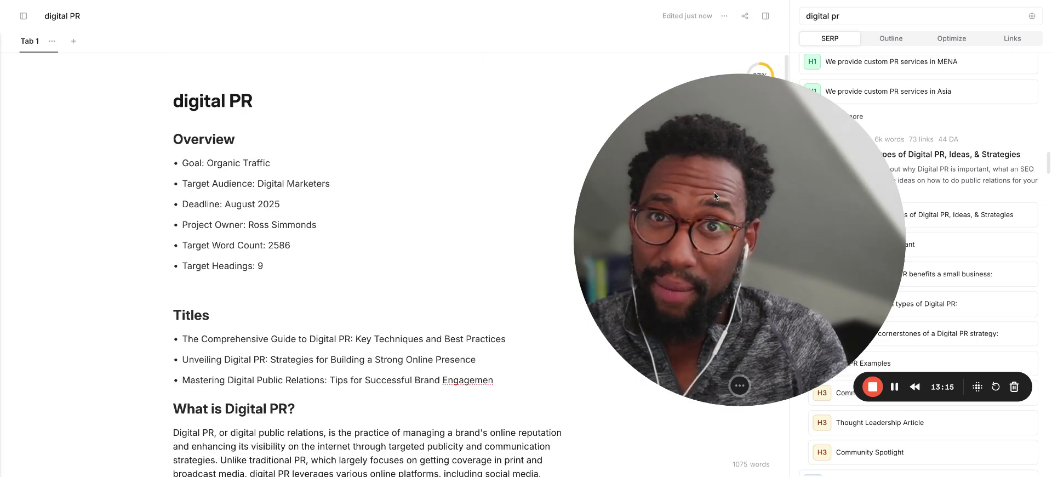
pyautogui.moveTo(715, 192); pyautogui.dragTo(587, 166)
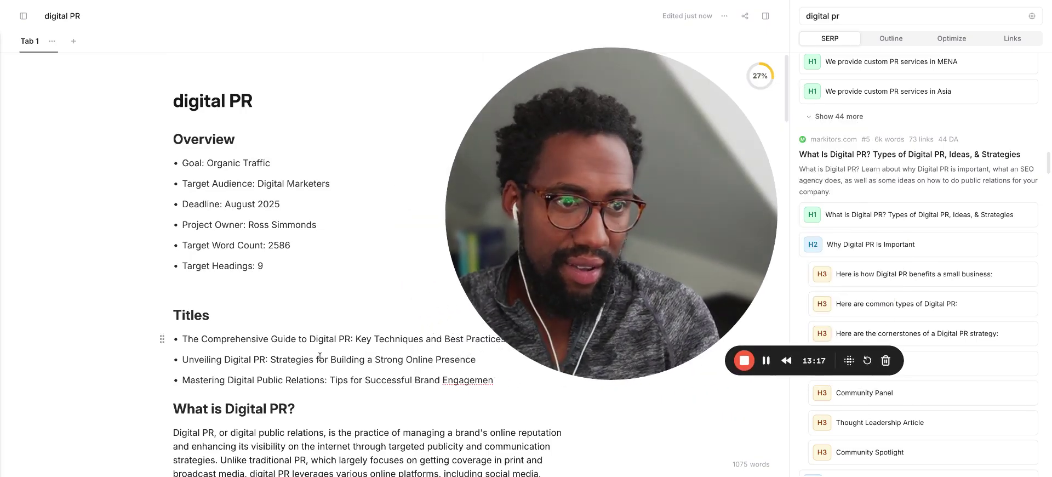
pyautogui.scroll(-20, 319, 357)
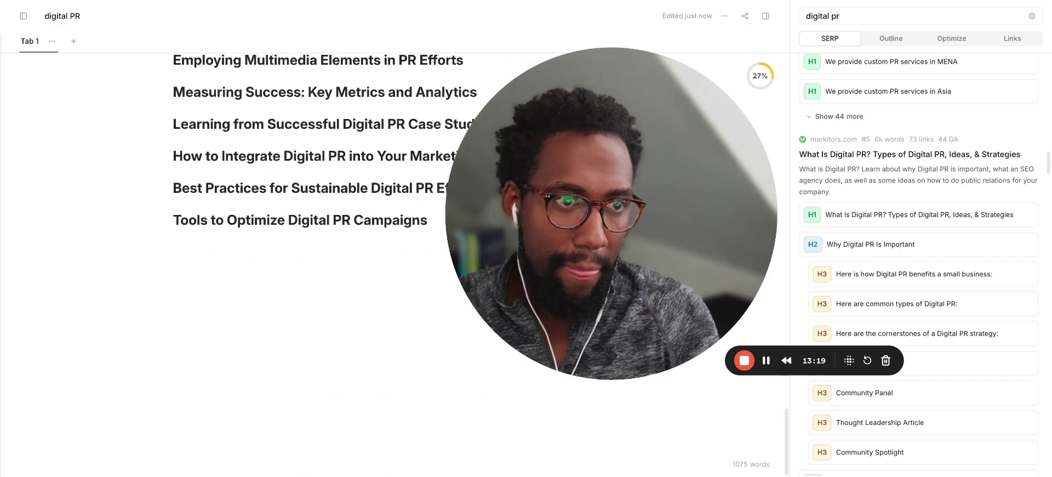
pyautogui.scroll(10, 382, 252)
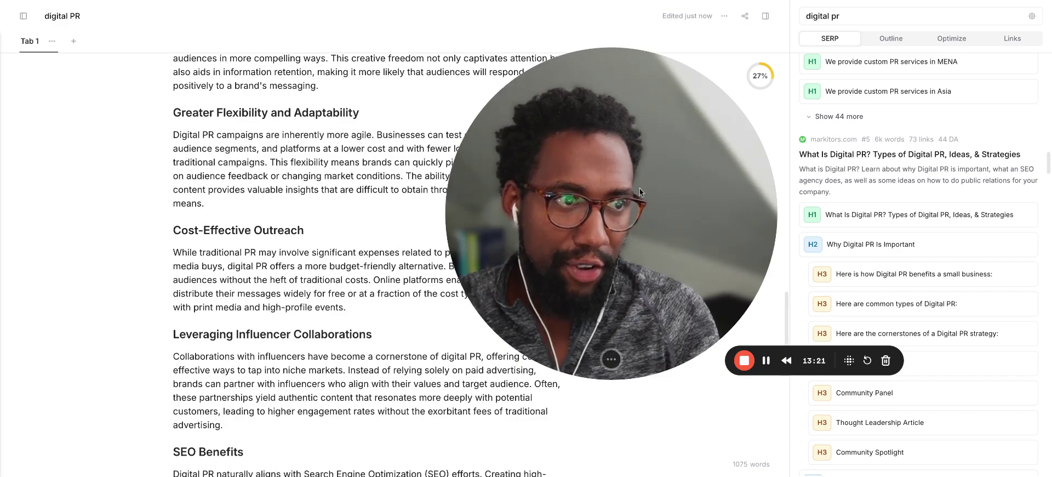
pyautogui.moveTo(640, 188); pyautogui.dragTo(719, 175)
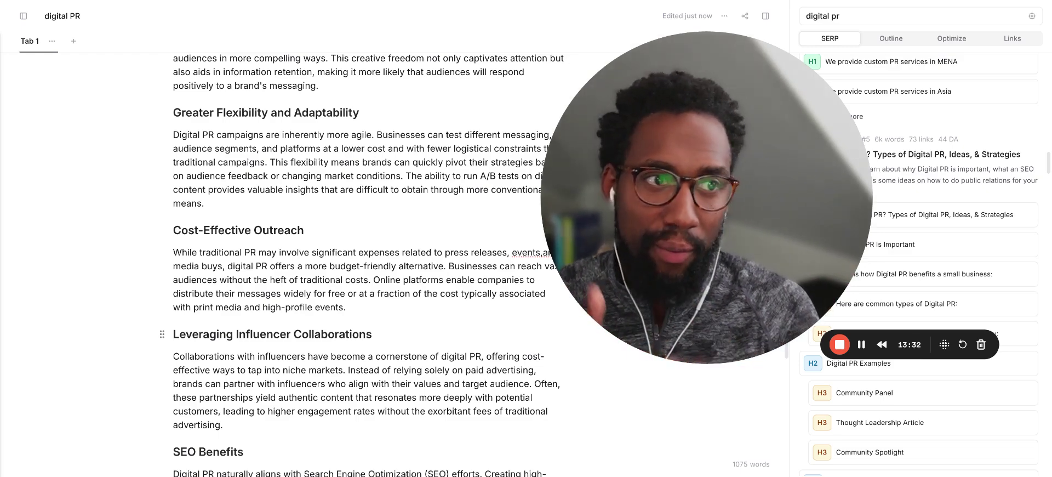
pyautogui.moveTo(728, 279); pyautogui.dragTo(282, 356)
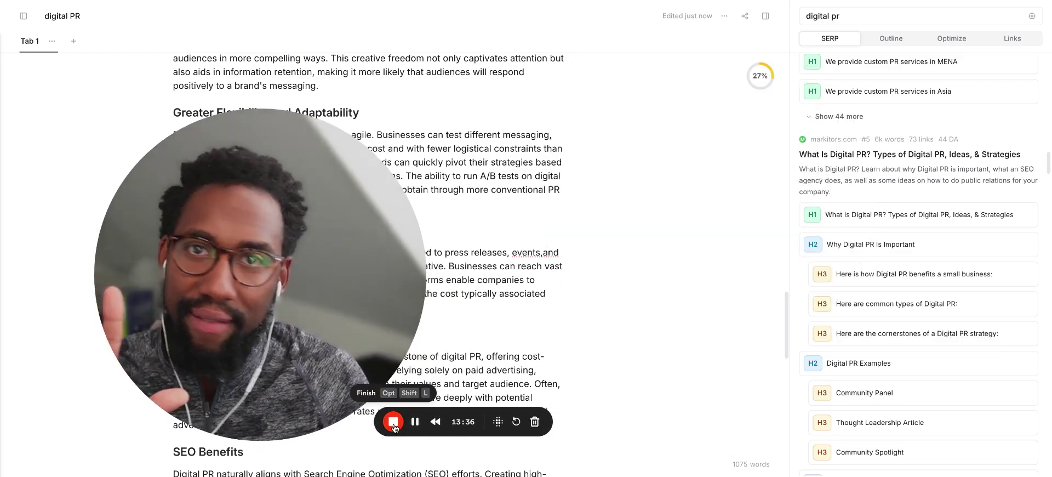